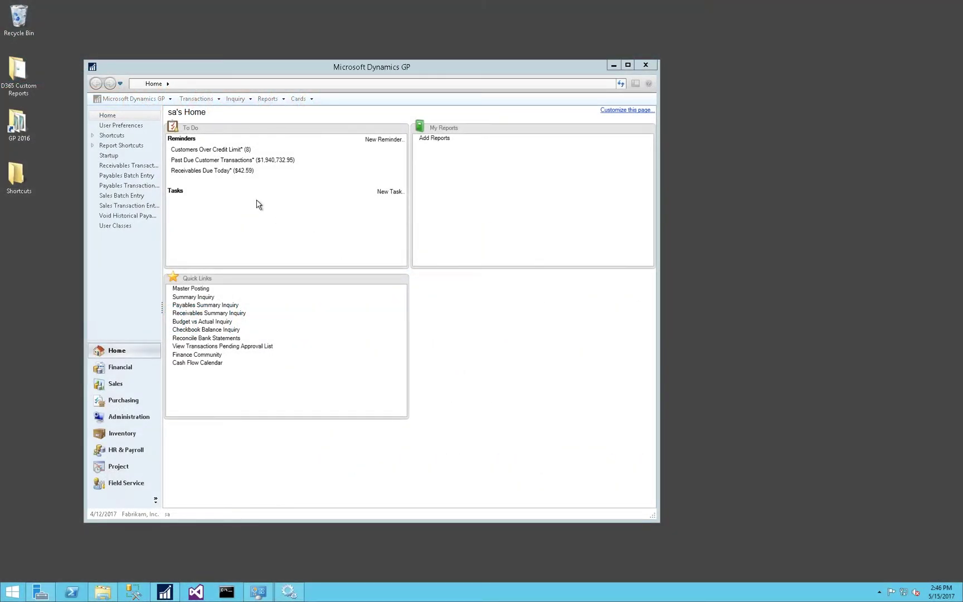
Look up the existing Z-AUD-AVG table in Dynamics GP's Exchange Rate Table Setup, then close it.
{"action": "left_click", "coordinate": [143, 99]}
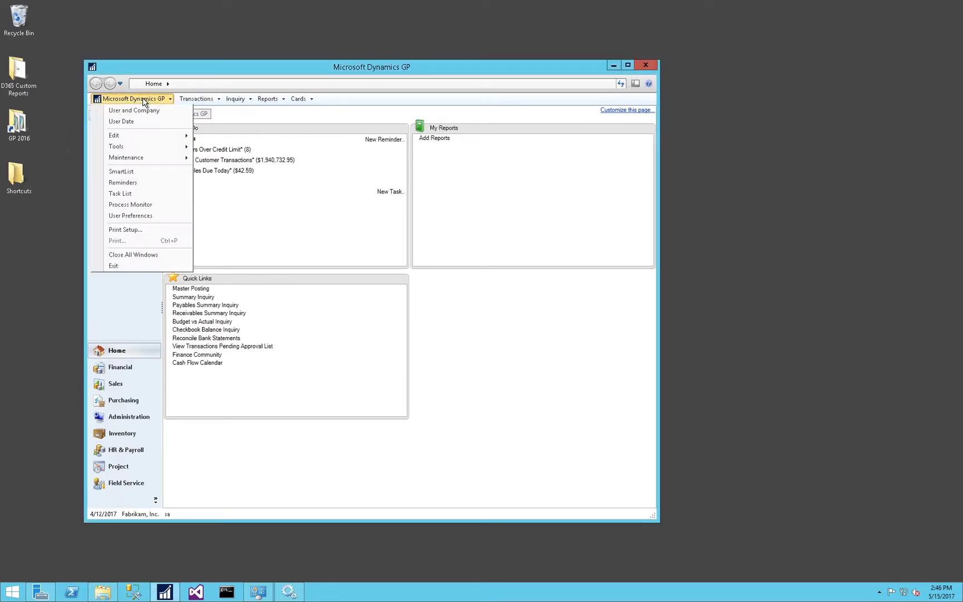
{"action": "mouse_move", "coordinate": [161, 148]}
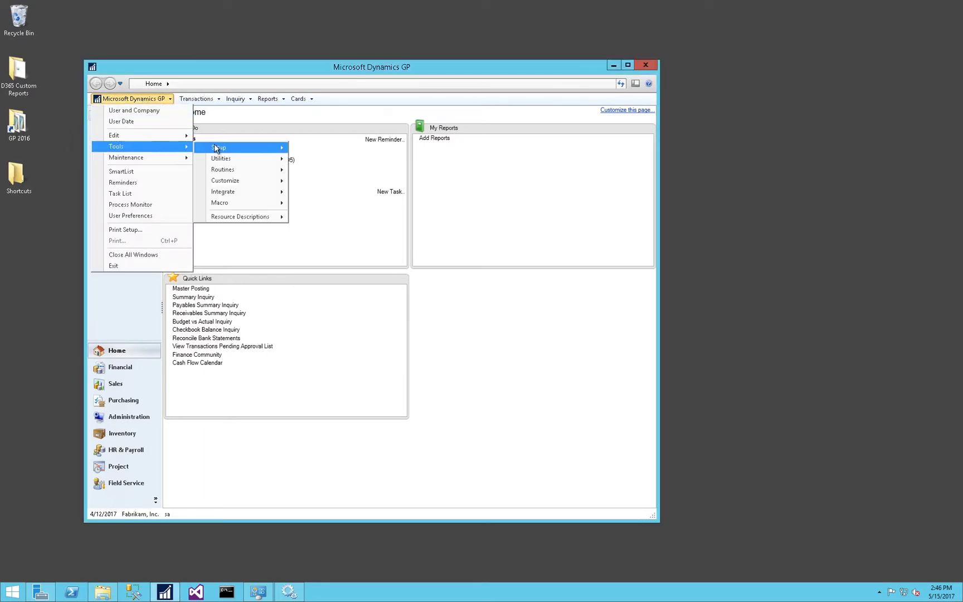
{"action": "mouse_move", "coordinate": [216, 148]}
{"action": "mouse_move", "coordinate": [338, 161]}
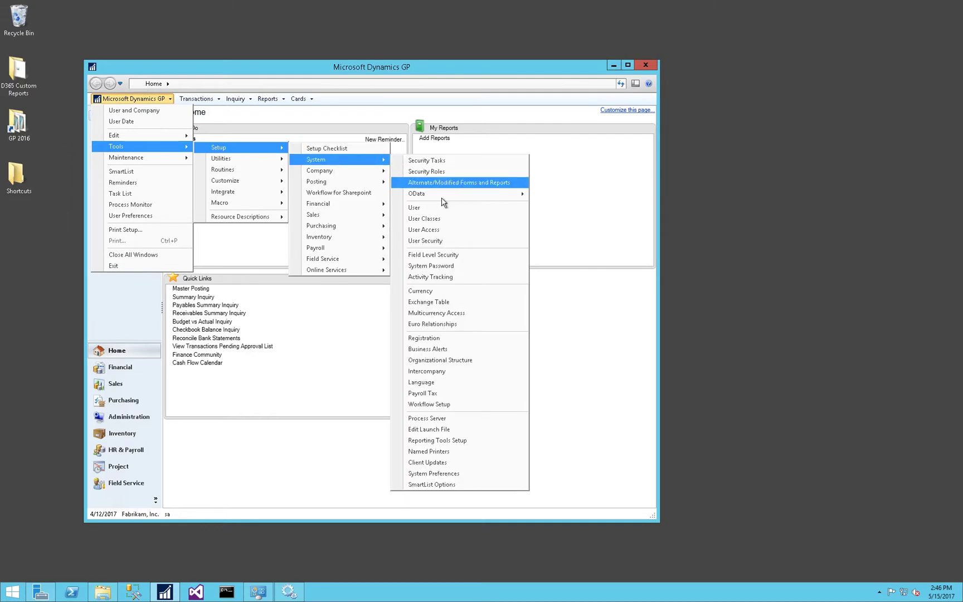
{"action": "left_click", "coordinate": [467, 303]}
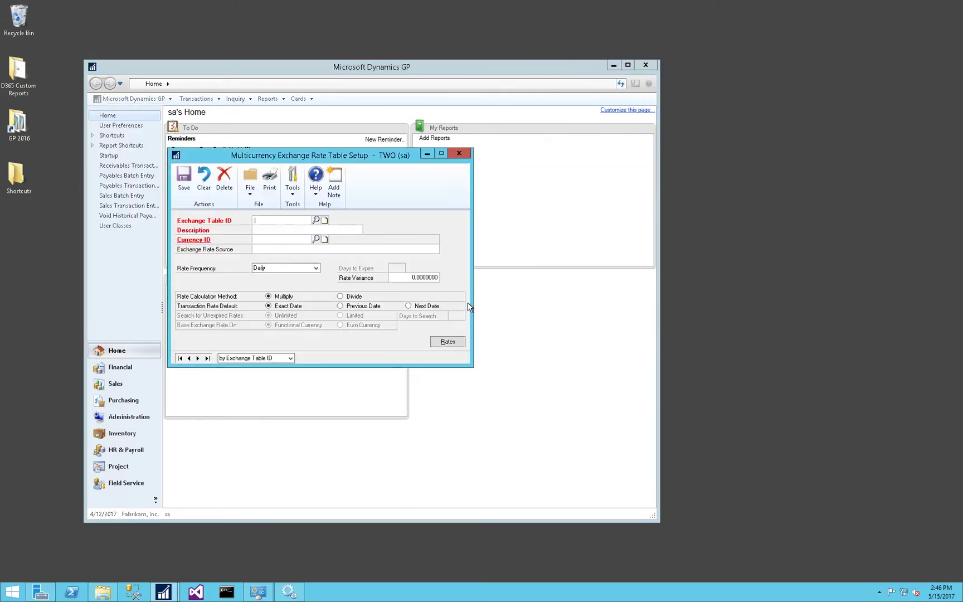
{"action": "left_click", "coordinate": [315, 222]}
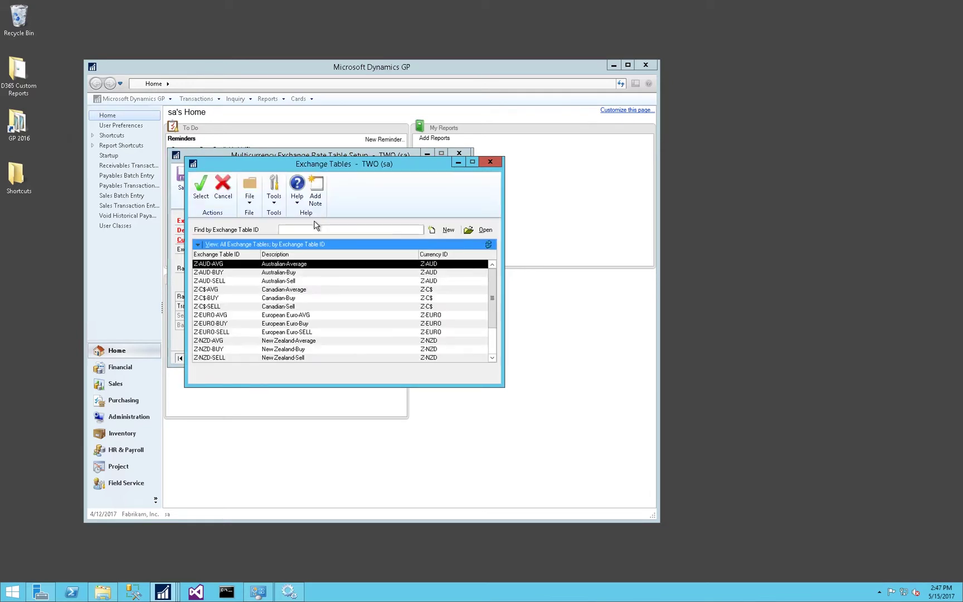
{"action": "double_click", "coordinate": [228, 266]}
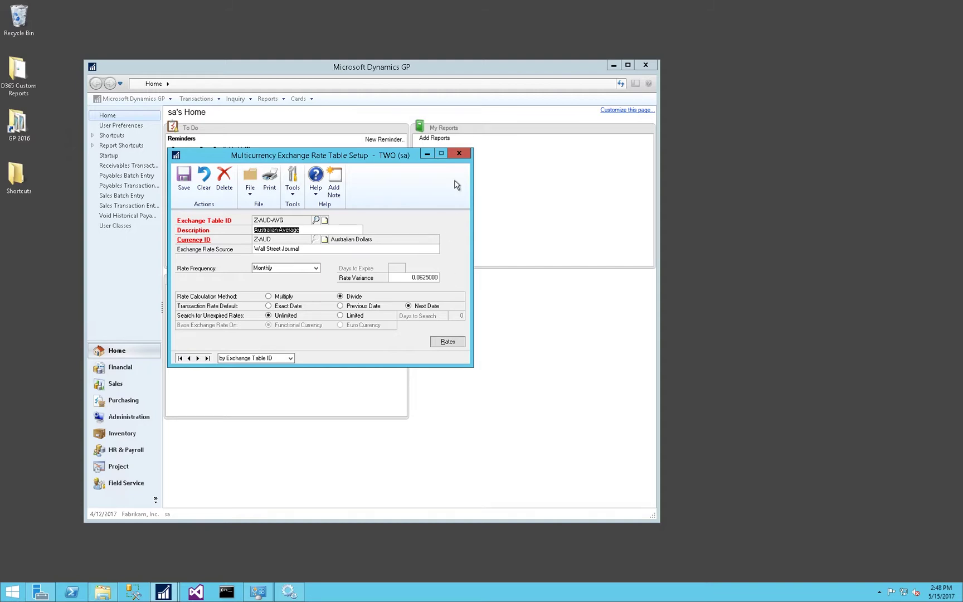
{"action": "left_click", "coordinate": [459, 153]}
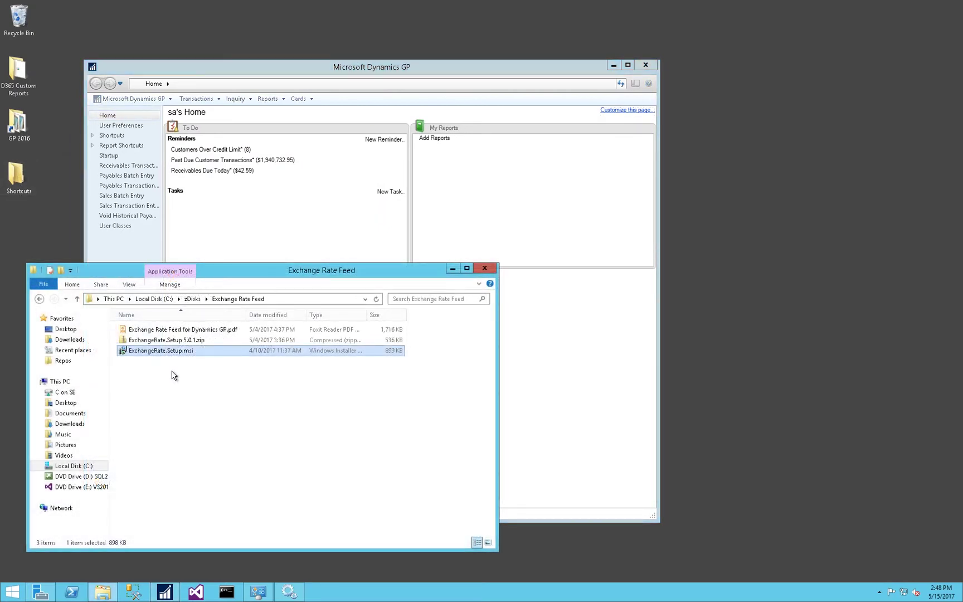
Run ExchangeRate.Setup.msi into the default folder and approve the User Account Control prompt.
{"action": "double_click", "coordinate": [154, 352]}
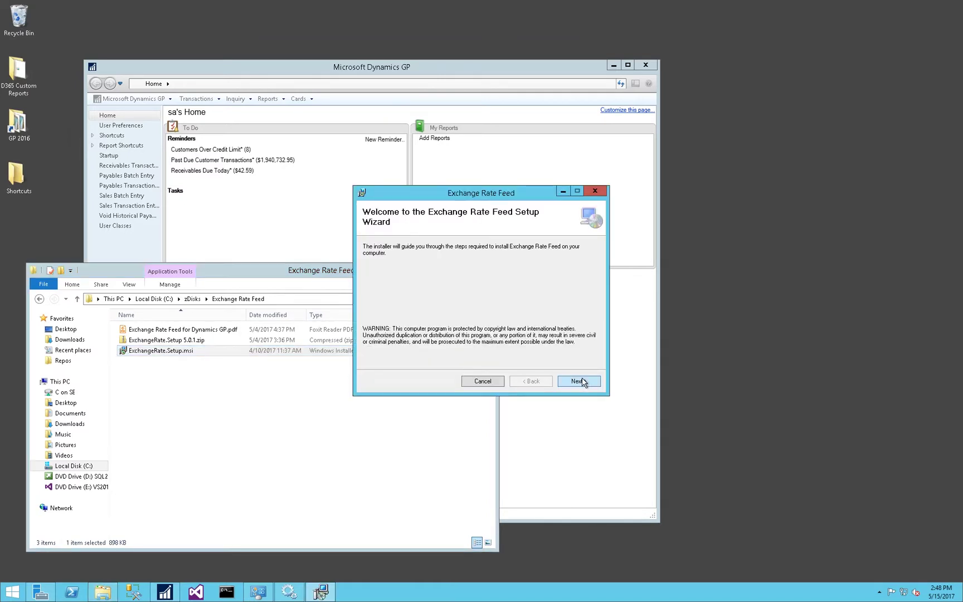
{"action": "left_click", "coordinate": [581, 382]}
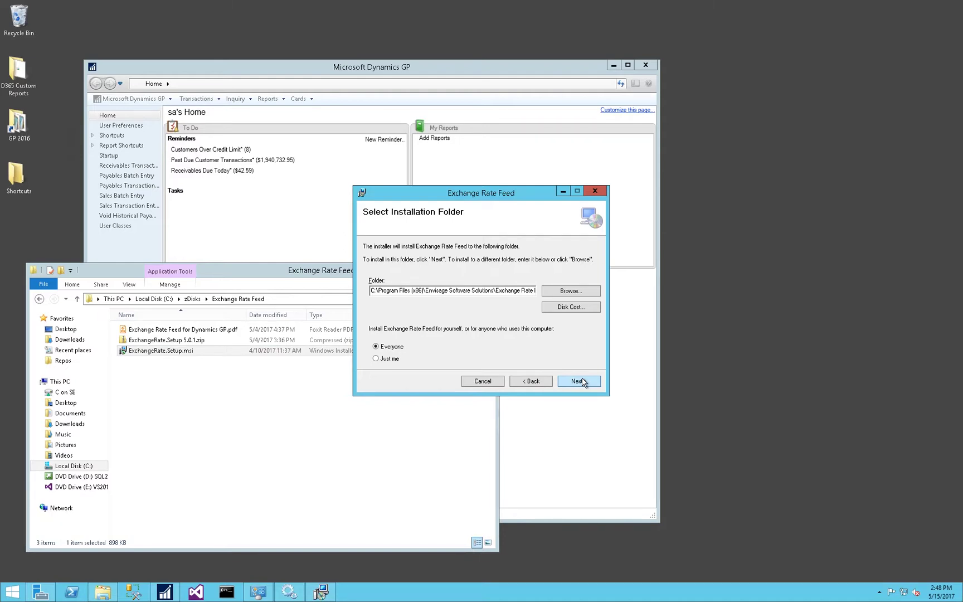
{"action": "left_click", "coordinate": [583, 383]}
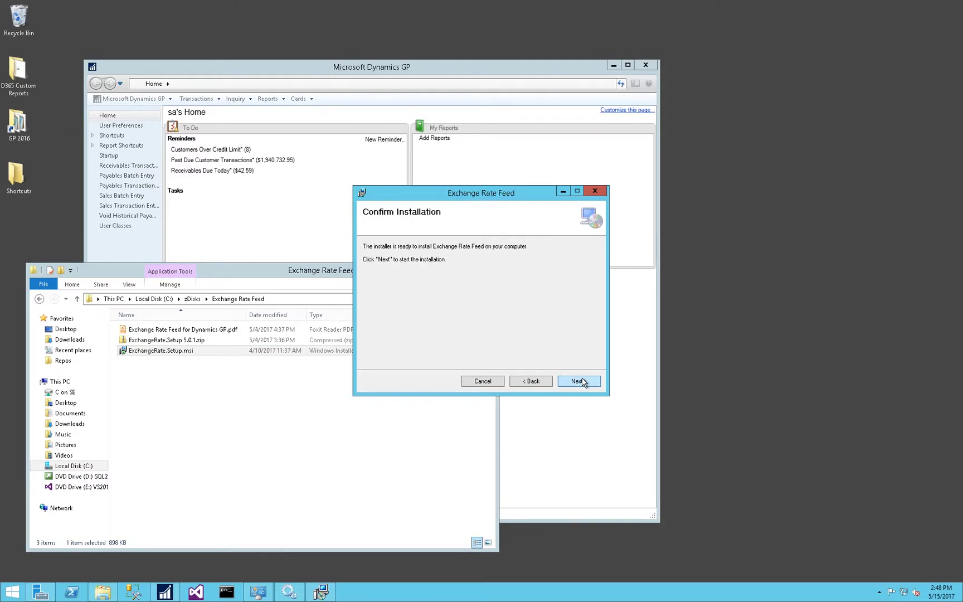
{"action": "left_click", "coordinate": [579, 381]}
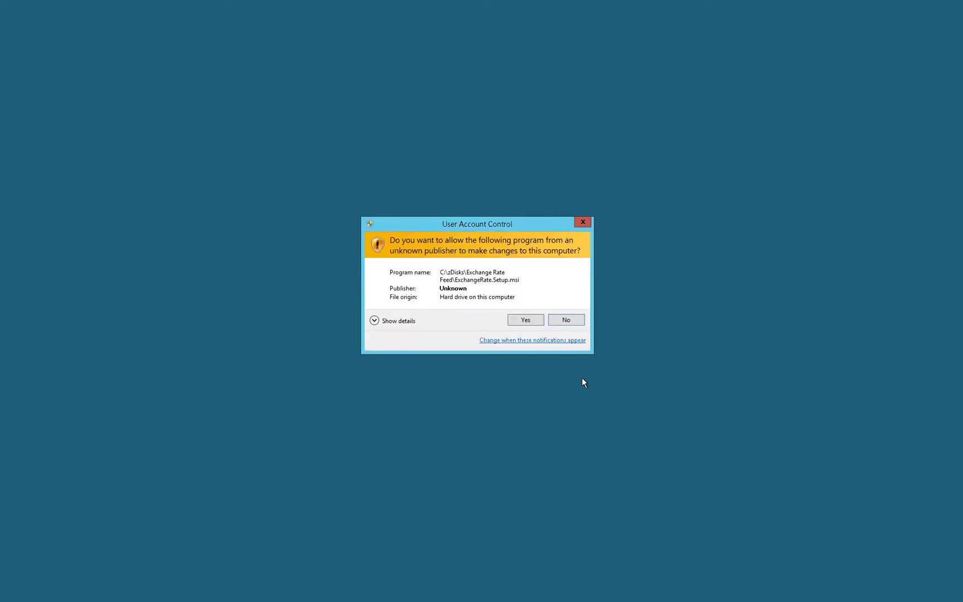
{"action": "left_click", "coordinate": [527, 321]}
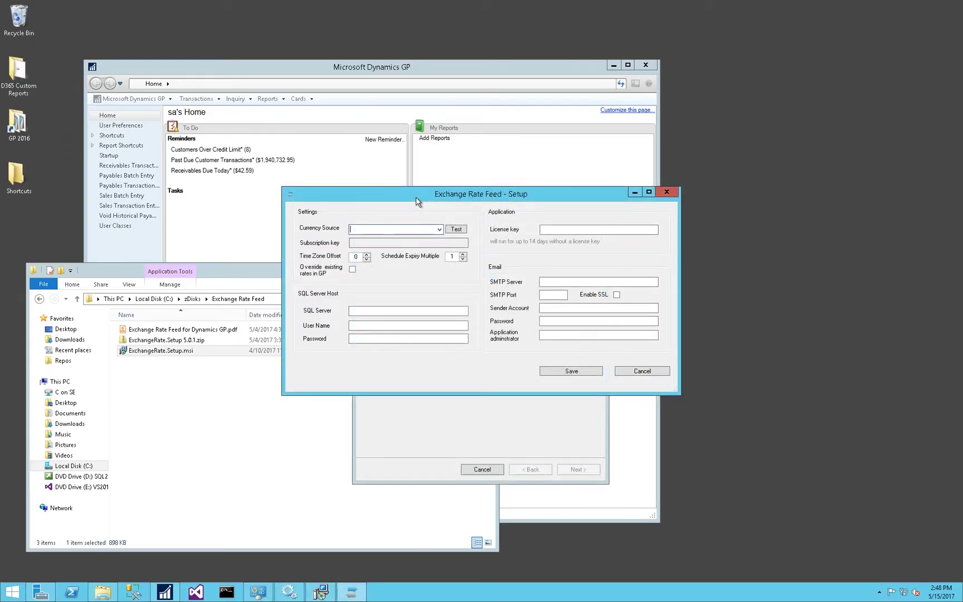
Set the currency source to YAHOO BID and run a test fetch that returns 1.3484.
{"action": "left_click", "coordinate": [440, 229]}
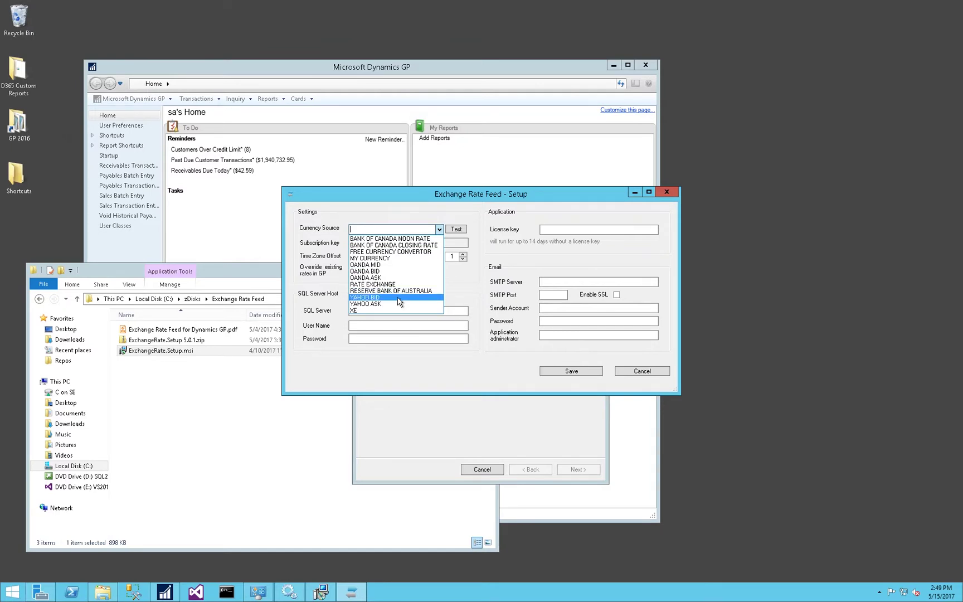
{"action": "left_click", "coordinate": [398, 299]}
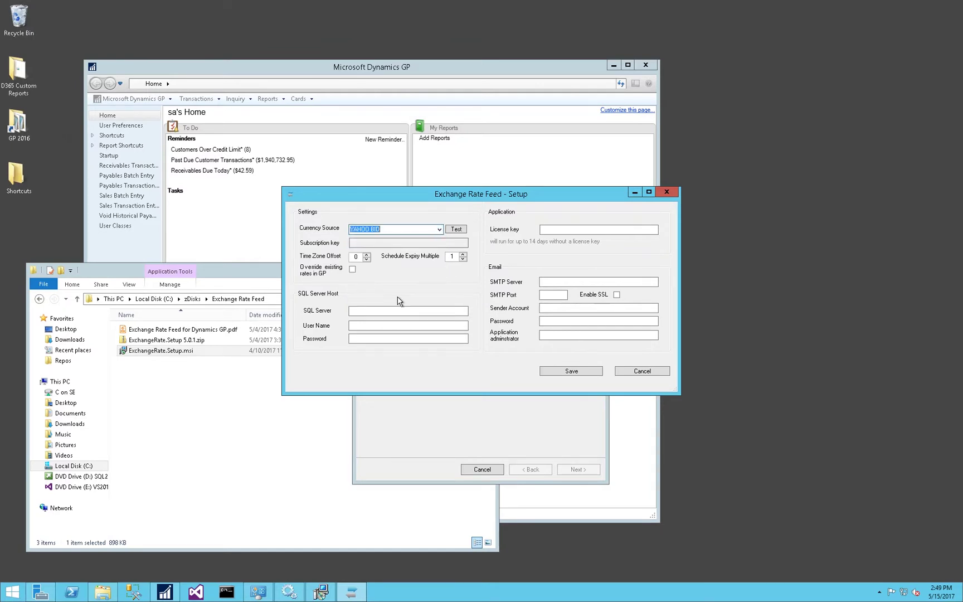
{"action": "left_click", "coordinate": [456, 229]}
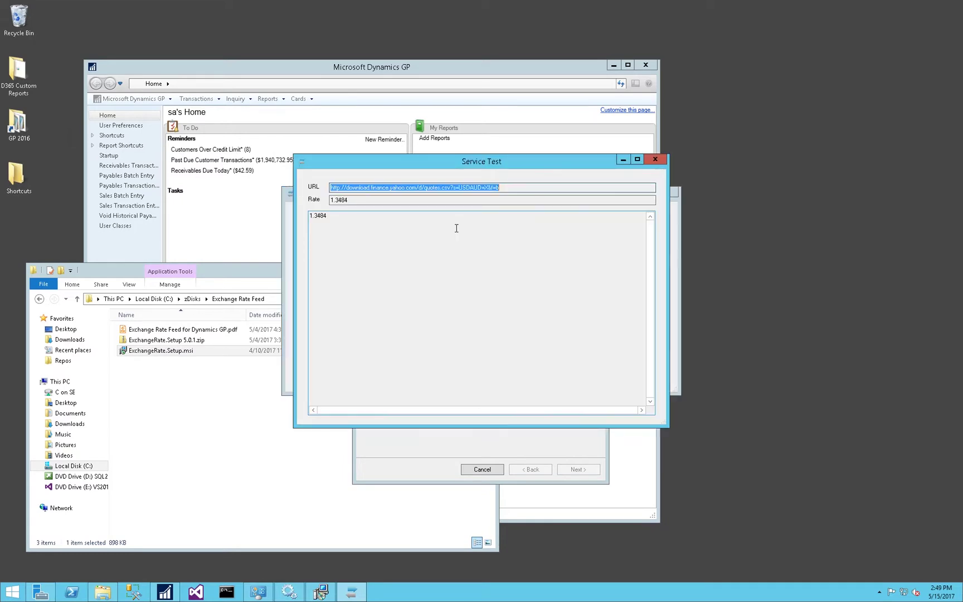
{"action": "left_click", "coordinate": [656, 160]}
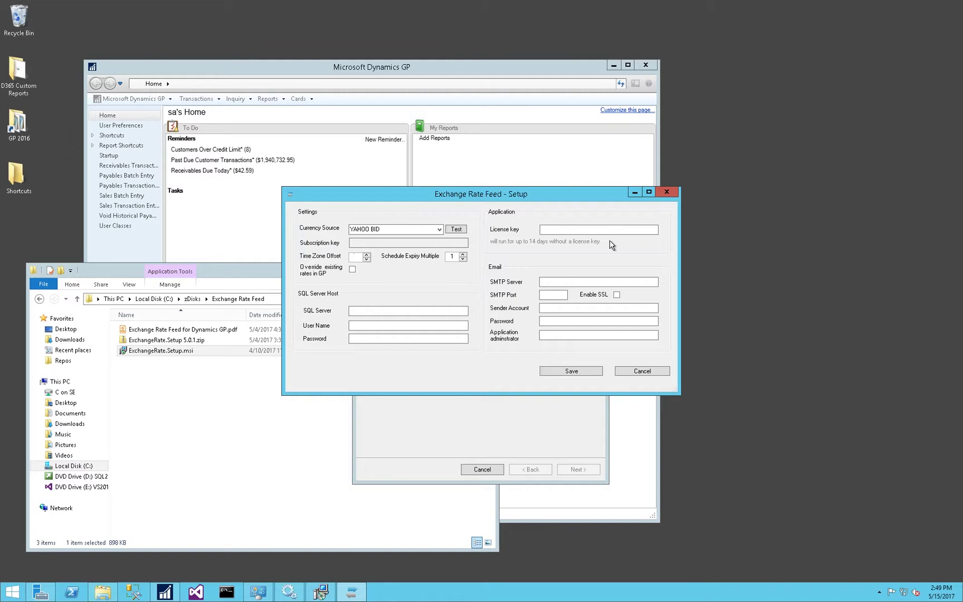
Enter SQL Server GP2016 with user name sa and its password.
{"action": "left_click", "coordinate": [414, 310]}
{"action": "type", "text": "GP2016"}
{"action": "key", "text": "Tab"}
{"action": "type", "text": "sa"}
{"action": "key", "text": "Tab"}
{"action": "type", "text": "pas"}
Set the SMTP server smtp.gmail.com on port 587 with SSL, plus the sender account's e-mail and password.
{"action": "left_click", "coordinate": [544, 282]}
{"action": "type", "text": "smtp.gmail.com"}
{"action": "key", "text": "Tab"}
{"action": "type", "text": "587"}
{"action": "key", "text": "Tab"}
{"action": "key", "text": "space"}
{"action": "key", "text": "Tab"}
{"action": "key", "text": "Tab"}
{"action": "type", "text": "**********"}
{"action": "key", "text": "Tab"}
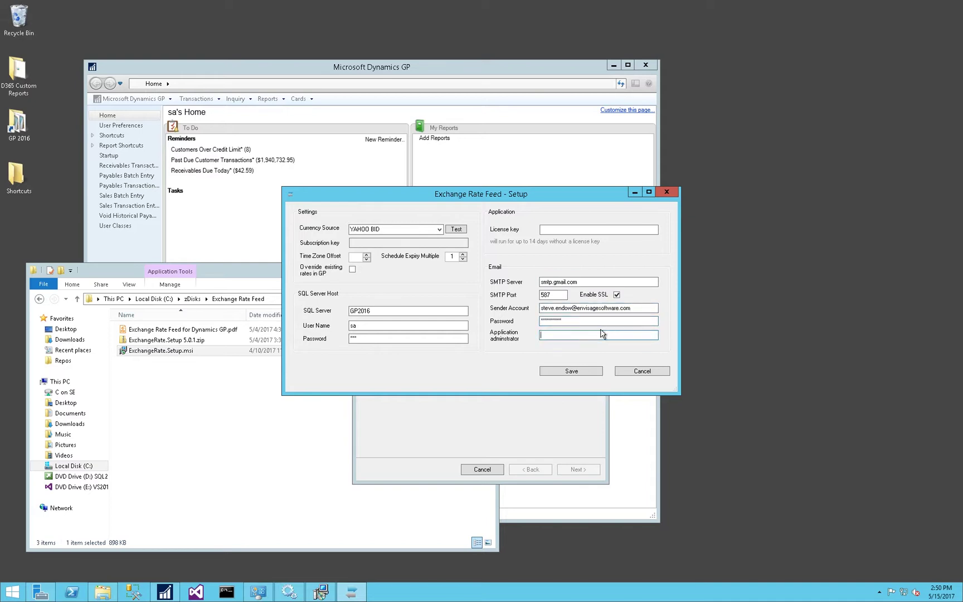
Use the sender e-mail address as the application administrator and save the settings.
{"action": "left_click_drag", "start_coordinate": [647, 309], "coordinate": [431, 310]}
{"action": "key", "text": "ctrl+c"}
{"action": "left_click", "coordinate": [546, 336]}
{"action": "key", "text": "ctrl+v"}
{"action": "left_click", "coordinate": [569, 372]}
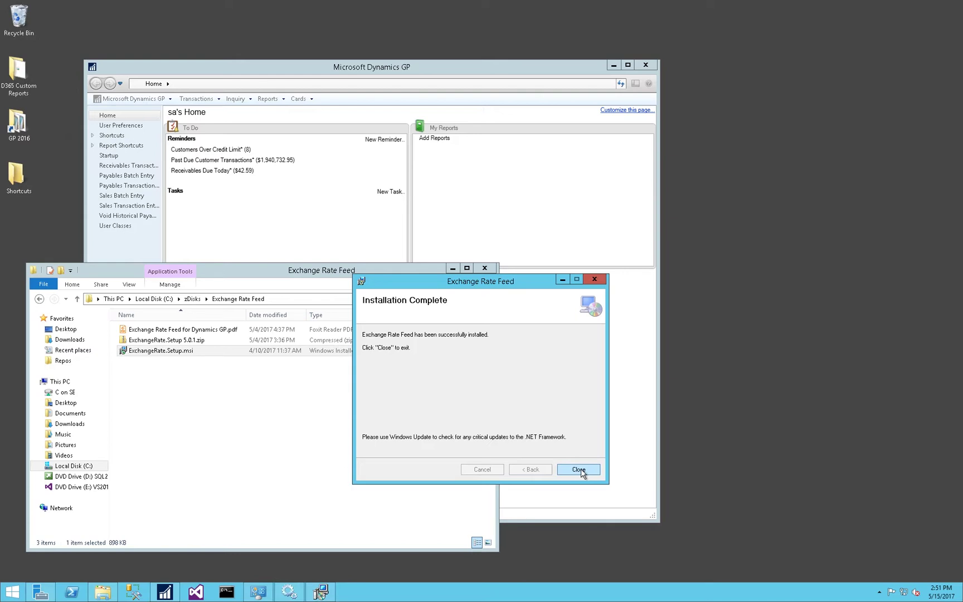
Close the installer and browse to C:\Program Files (x86)\Envisage Software Solutions\Exchange Rate Feed.
{"action": "left_click", "coordinate": [579, 470]}
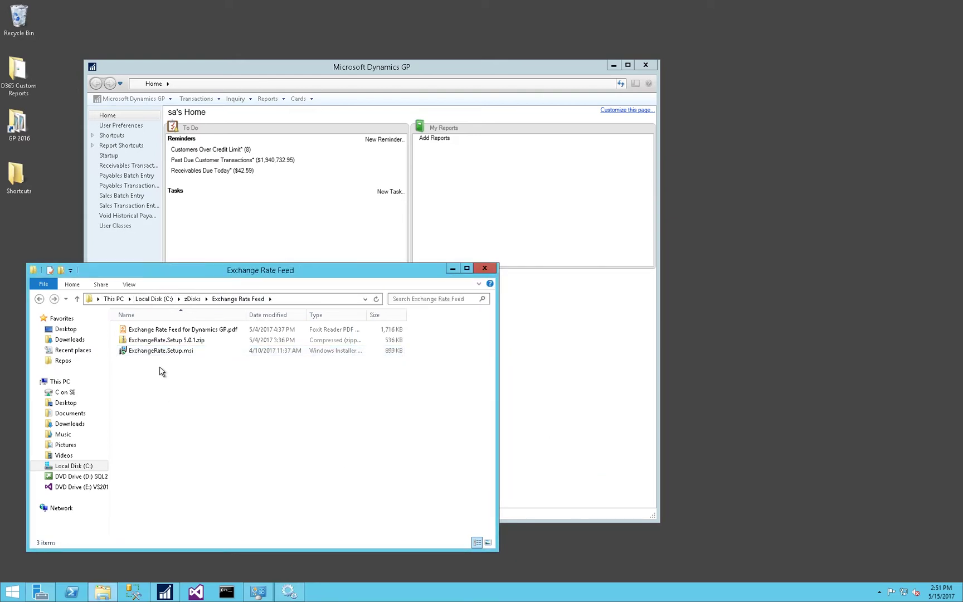
{"action": "left_click", "coordinate": [153, 299]}
{"action": "left_click", "coordinate": [158, 383]}
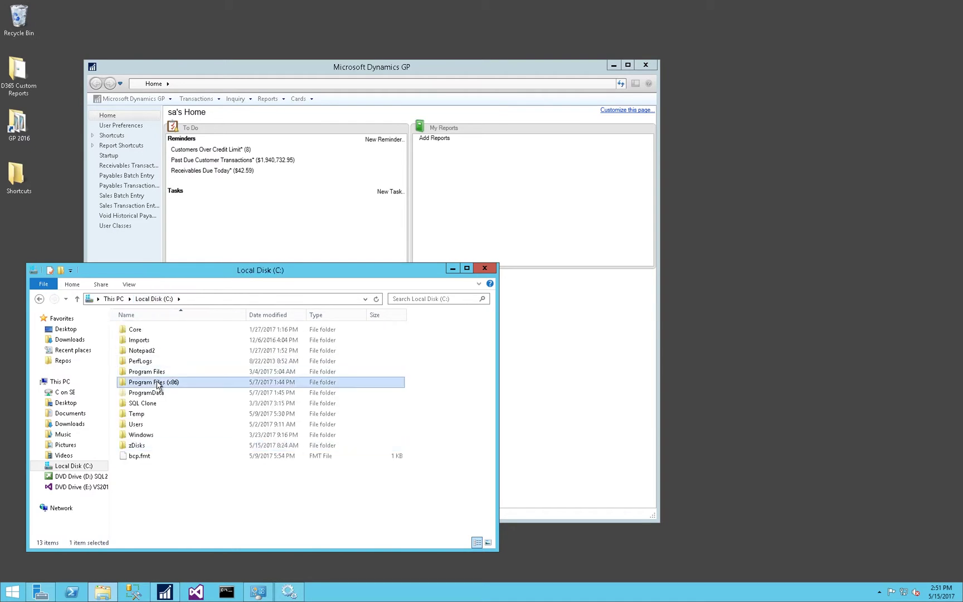
{"action": "double_click", "coordinate": [158, 384]}
{"action": "left_click", "coordinate": [169, 351]}
{"action": "double_click", "coordinate": [169, 351]}
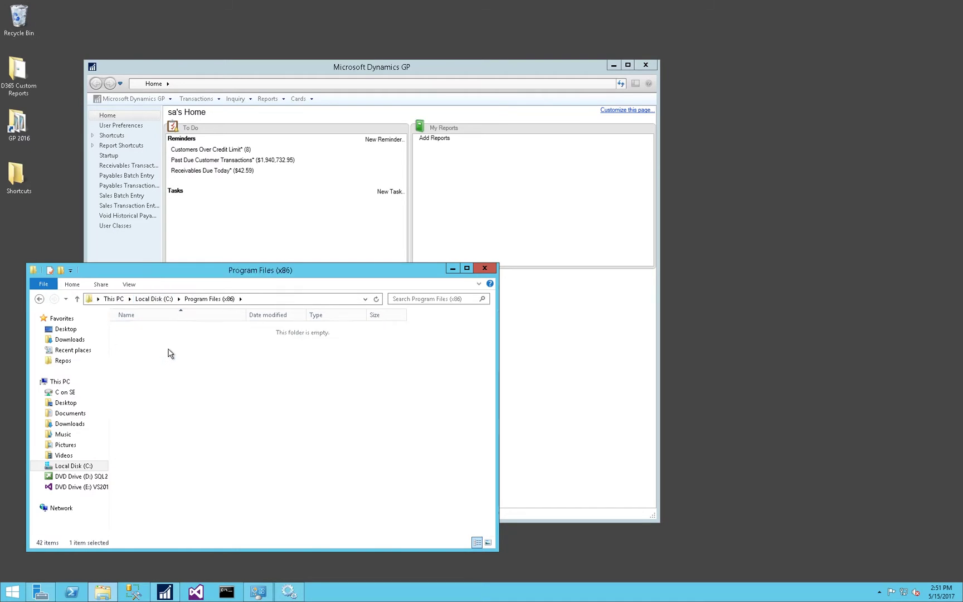
{"action": "left_click", "coordinate": [140, 332]}
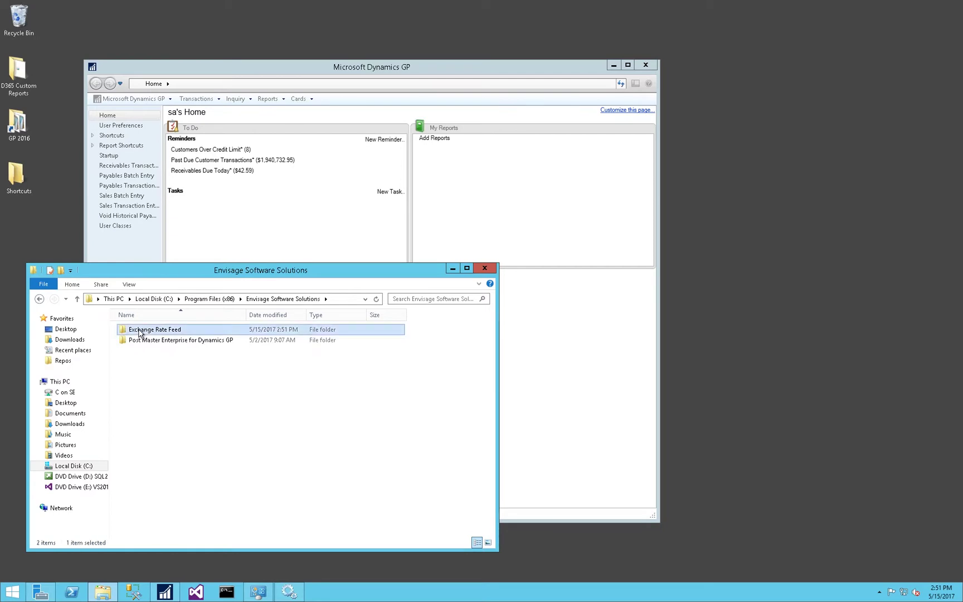
{"action": "double_click", "coordinate": [139, 332]}
Send ExchangeRate.exe to the desktop as a shortcut.
{"action": "right_click", "coordinate": [139, 332]}
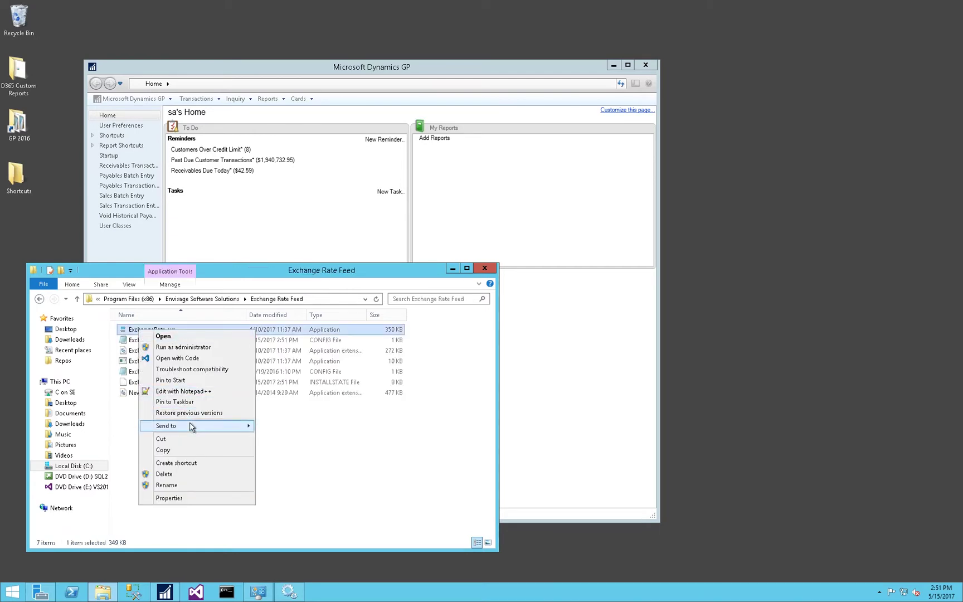
{"action": "mouse_move", "coordinate": [190, 427]}
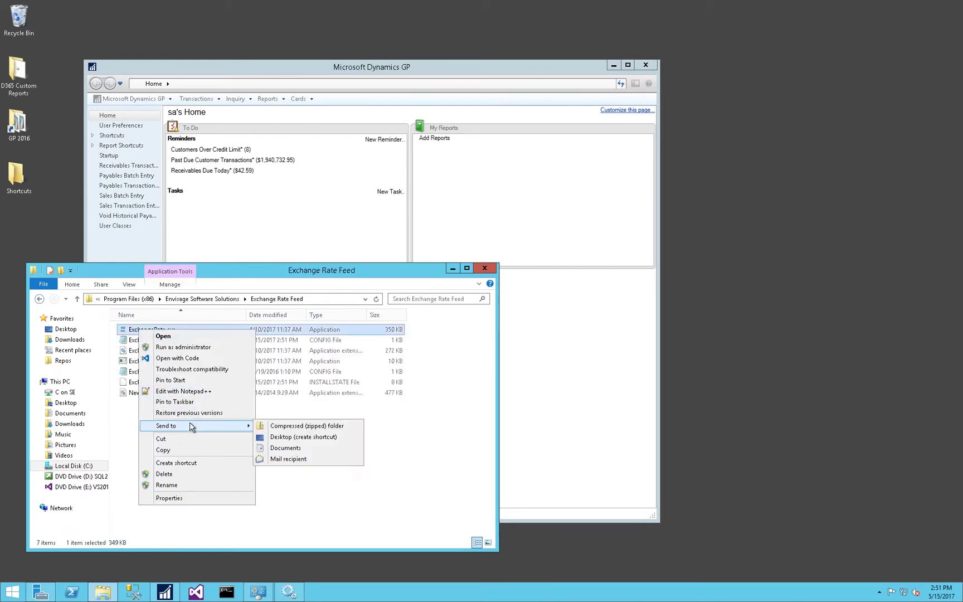
{"action": "left_click", "coordinate": [296, 439]}
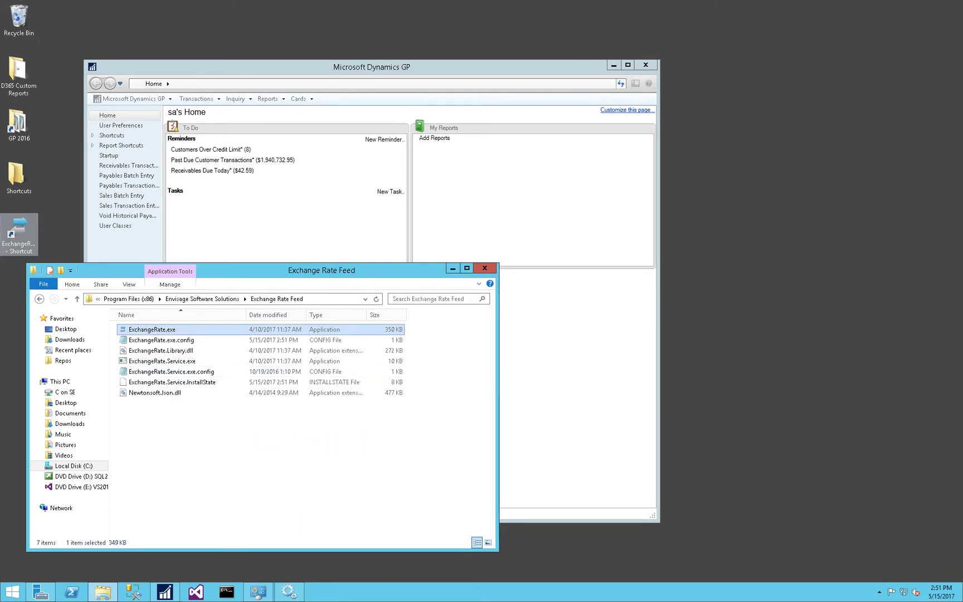
{"action": "left_click", "coordinate": [21, 232]}
Run the desktop shortcut as administrator, log in to GP2016 and dismiss the licence notice.
{"action": "right_click", "coordinate": [21, 231]}
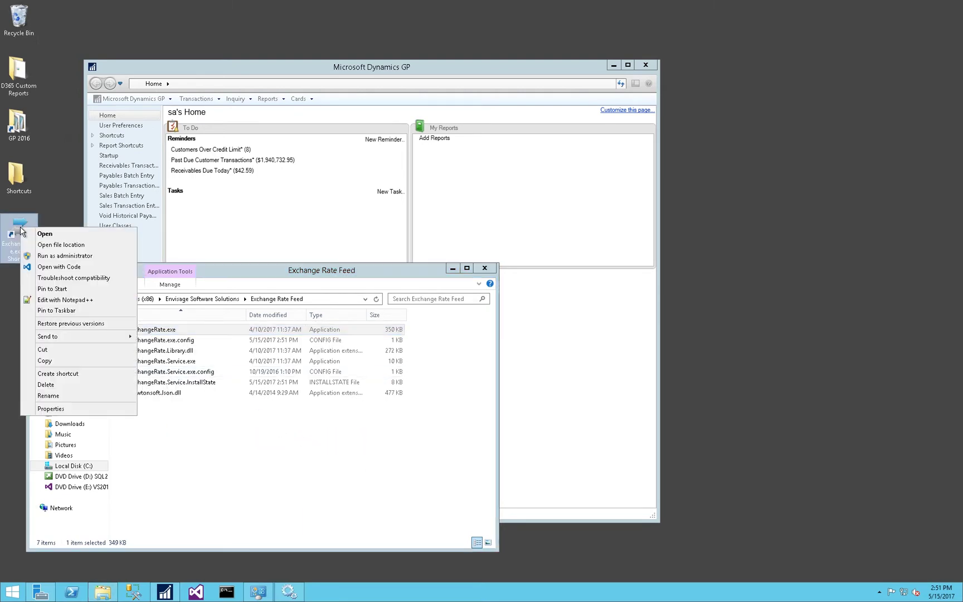
{"action": "left_click", "coordinate": [52, 257]}
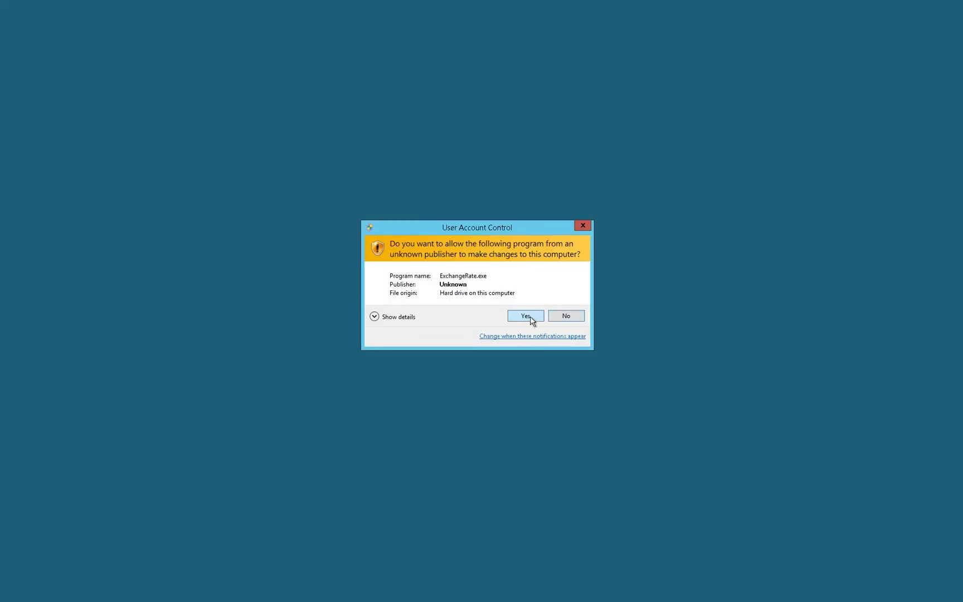
{"action": "left_click", "coordinate": [526, 316]}
{"action": "left_click_drag", "start_coordinate": [48, 15], "coordinate": [173, 140]}
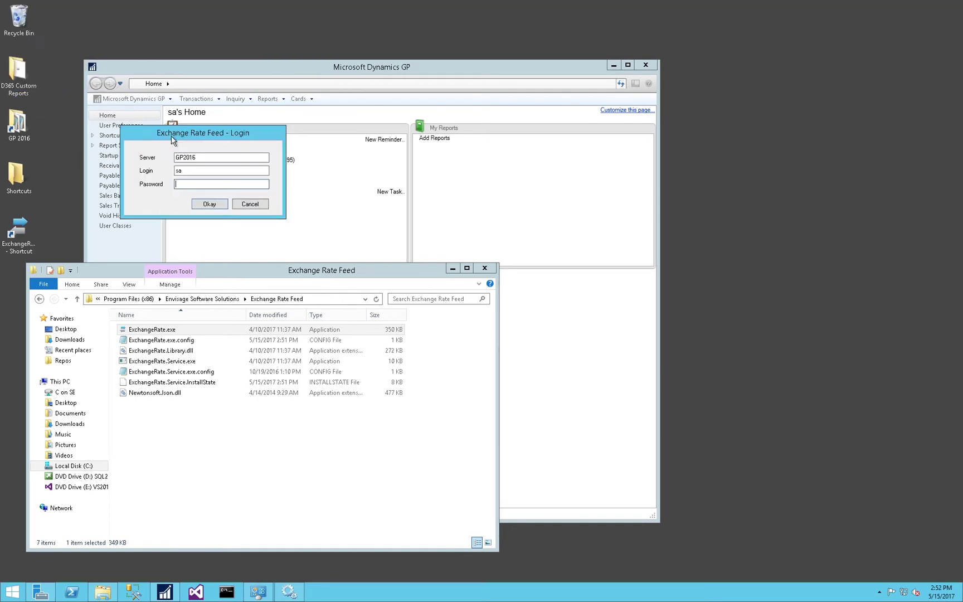
{"action": "key", "text": "Return"}
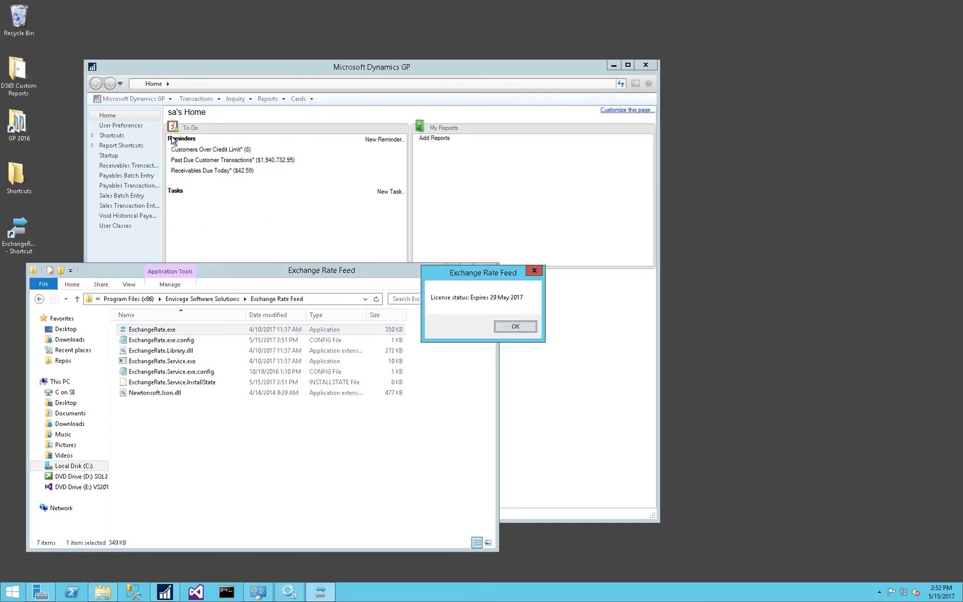
{"action": "left_click", "coordinate": [524, 328]}
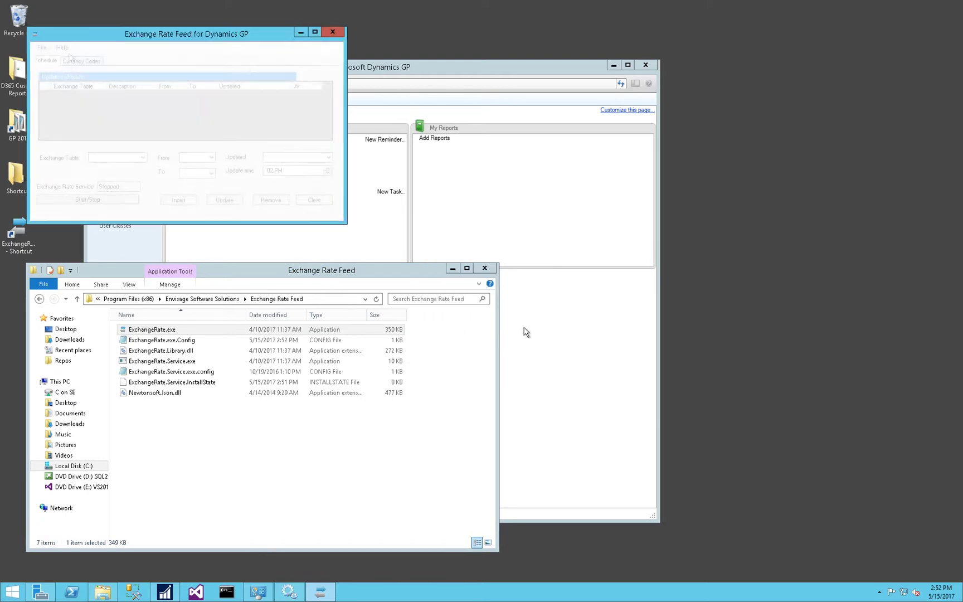
{"action": "left_click_drag", "start_coordinate": [89, 37], "coordinate": [342, 213]}
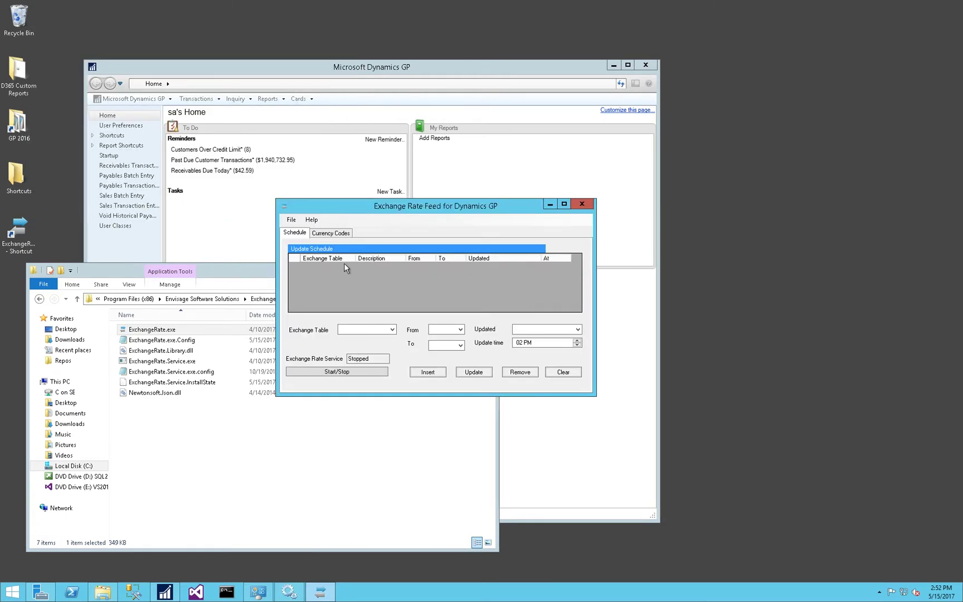
Insert a Z-AUD-AVG schedule converting USD to AUD, updated every day at 06 AM.
{"action": "left_click", "coordinate": [392, 330]}
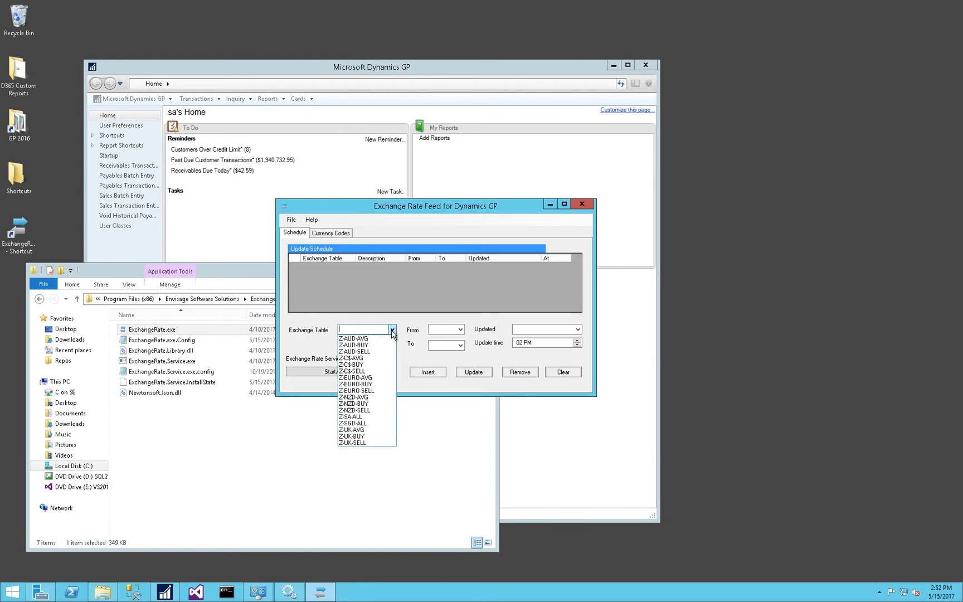
{"action": "left_click", "coordinate": [360, 338]}
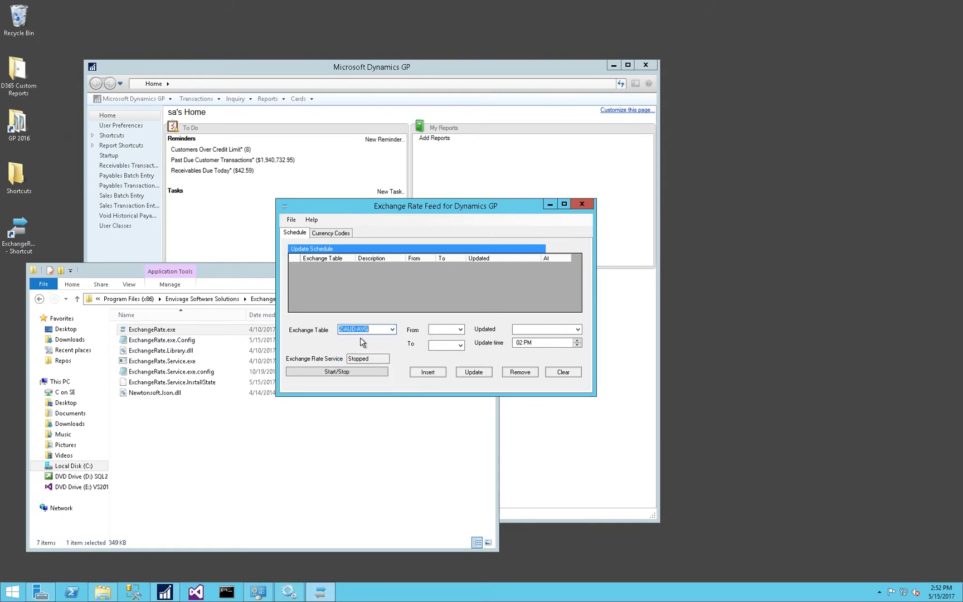
{"action": "left_click", "coordinate": [461, 330]}
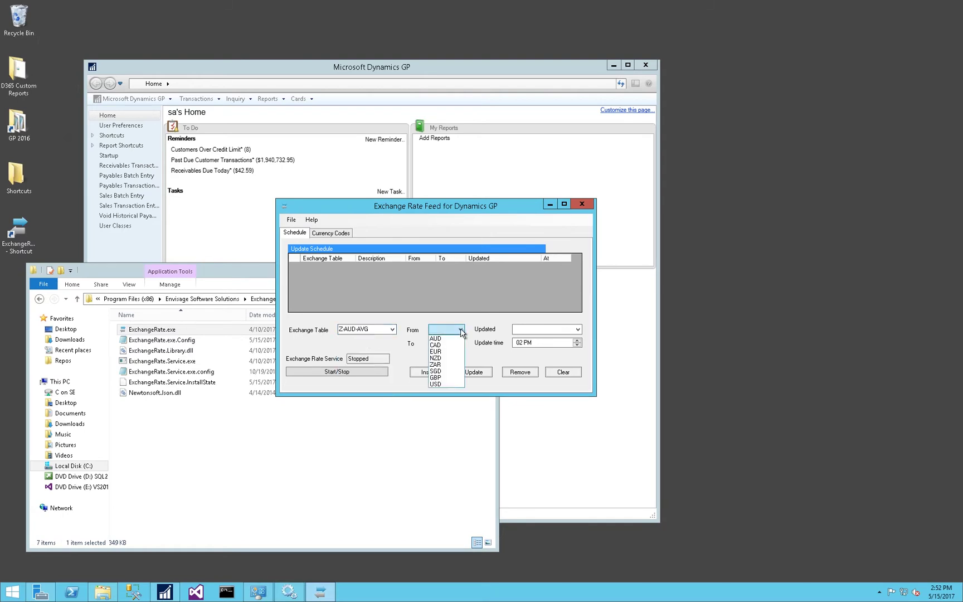
{"action": "left_click", "coordinate": [443, 385]}
{"action": "left_click", "coordinate": [460, 345]}
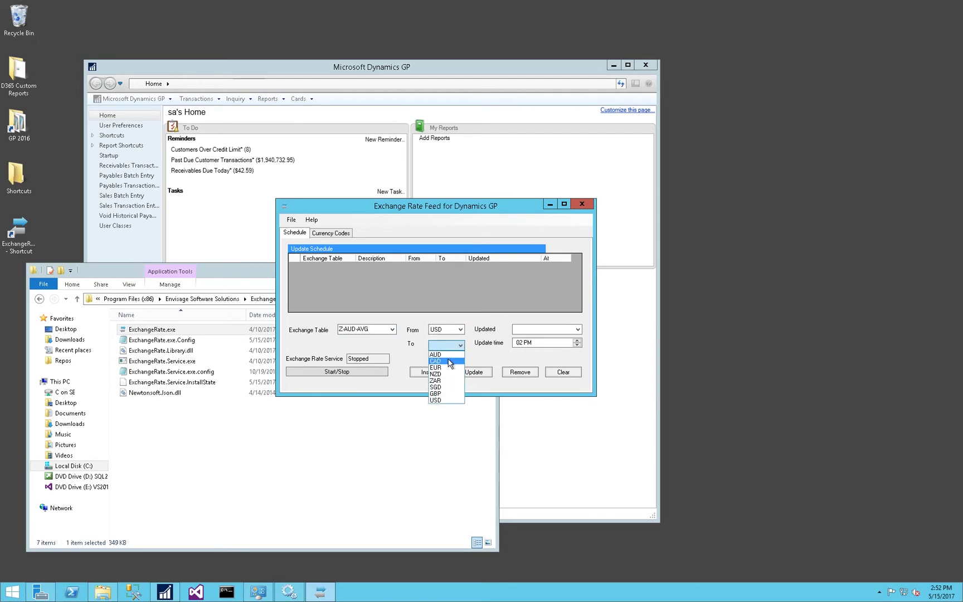
{"action": "left_click", "coordinate": [451, 356]}
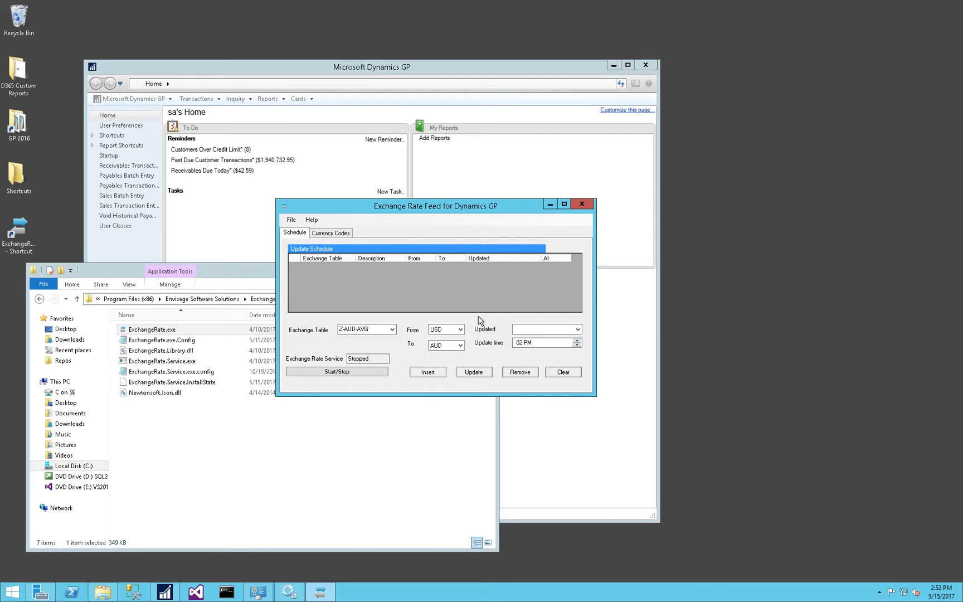
{"action": "left_click", "coordinate": [578, 330]}
{"action": "left_click", "coordinate": [535, 345]}
{"action": "left_click", "coordinate": [518, 344]}
{"action": "left_click", "coordinate": [529, 343]}
{"action": "left_click", "coordinate": [579, 345]}
{"action": "left_click", "coordinate": [436, 374]}
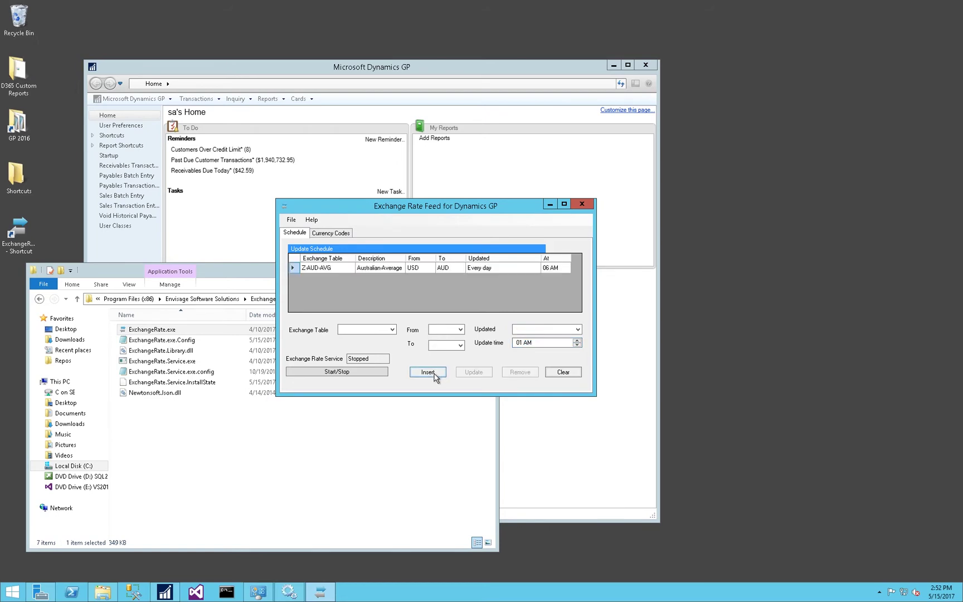
Insert a Z-C$-AVG schedule converting USD to CAD, updated every day at 06 AM.
{"action": "left_click", "coordinate": [392, 330]}
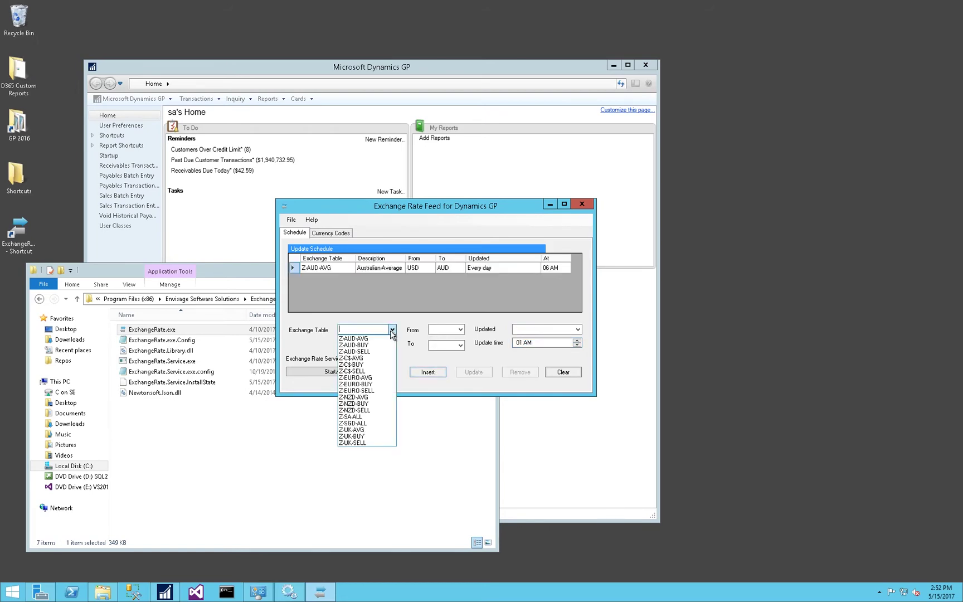
{"action": "left_click", "coordinate": [368, 359]}
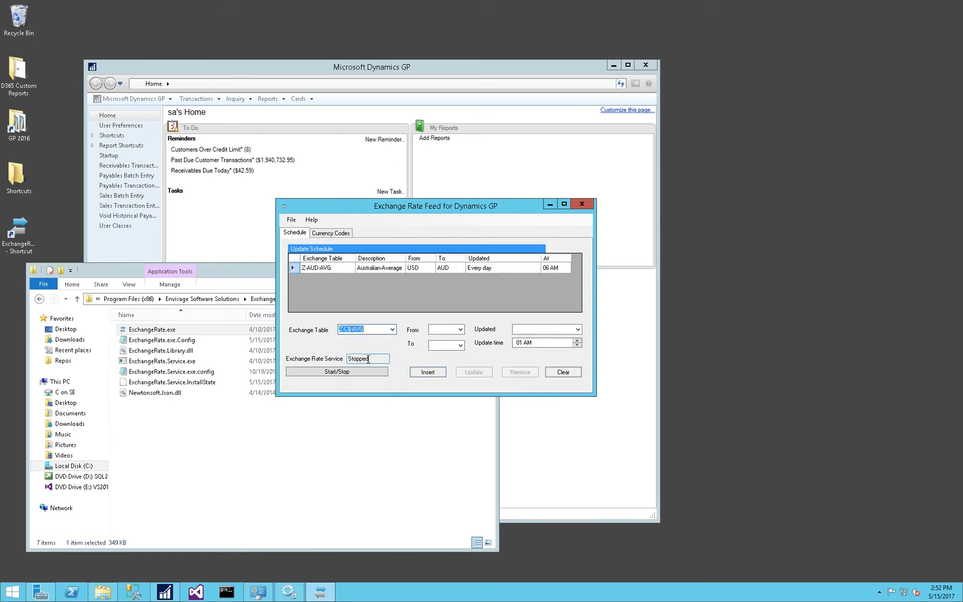
{"action": "left_click", "coordinate": [460, 330]}
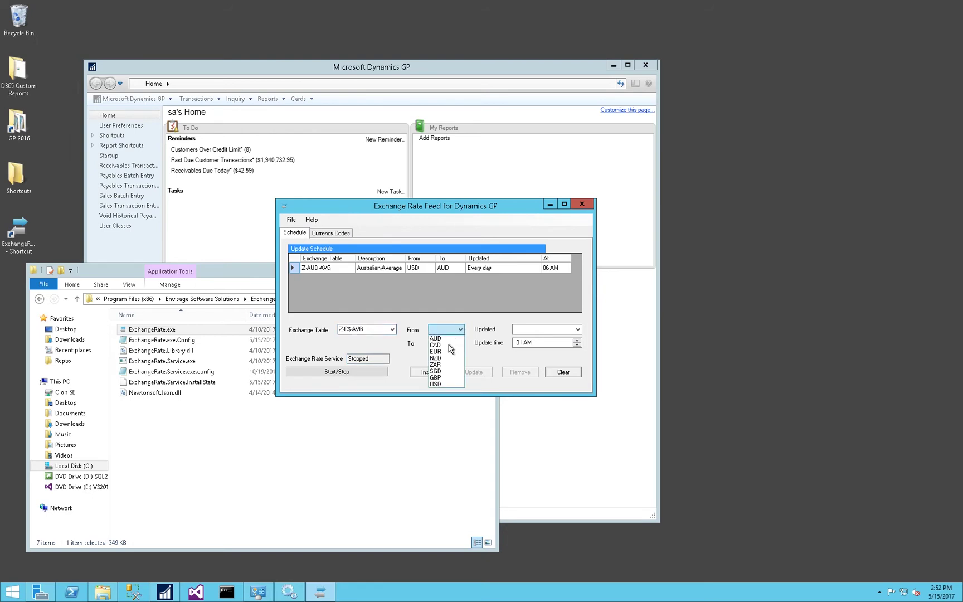
{"action": "left_click", "coordinate": [440, 385]}
{"action": "left_click", "coordinate": [461, 345]}
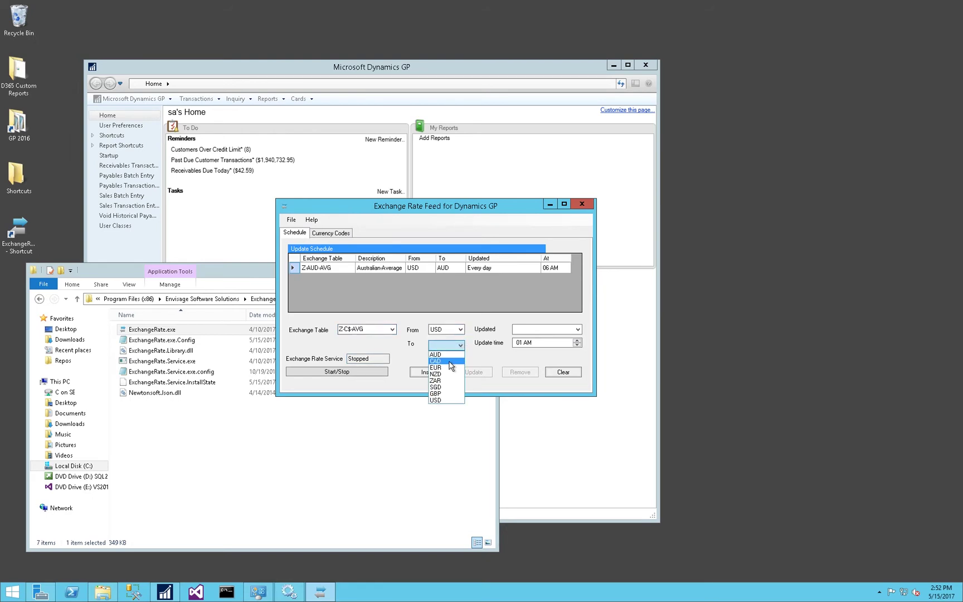
{"action": "left_click", "coordinate": [450, 361]}
{"action": "left_click", "coordinate": [578, 329]}
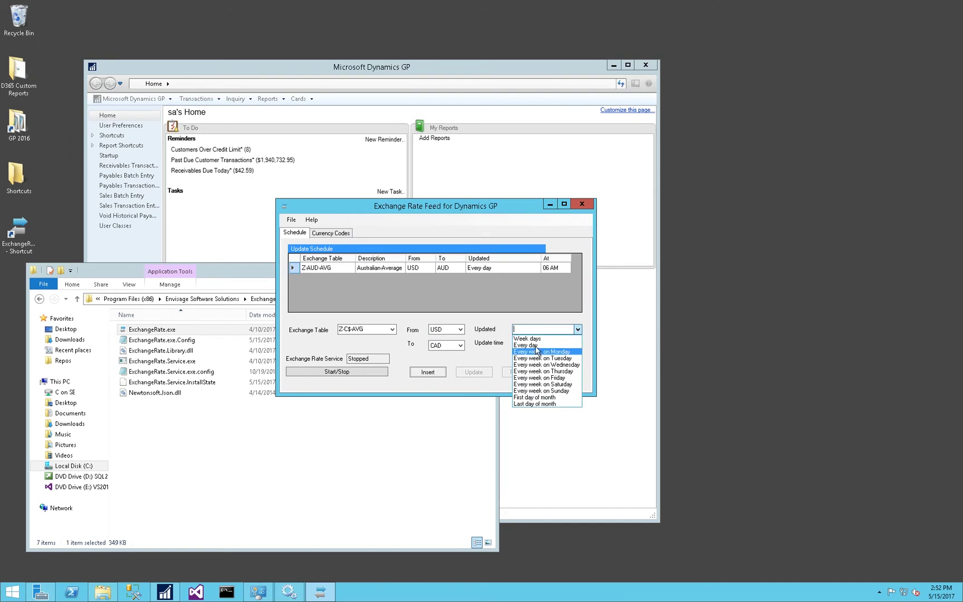
{"action": "left_click", "coordinate": [526, 345]}
{"action": "left_click", "coordinate": [519, 343]}
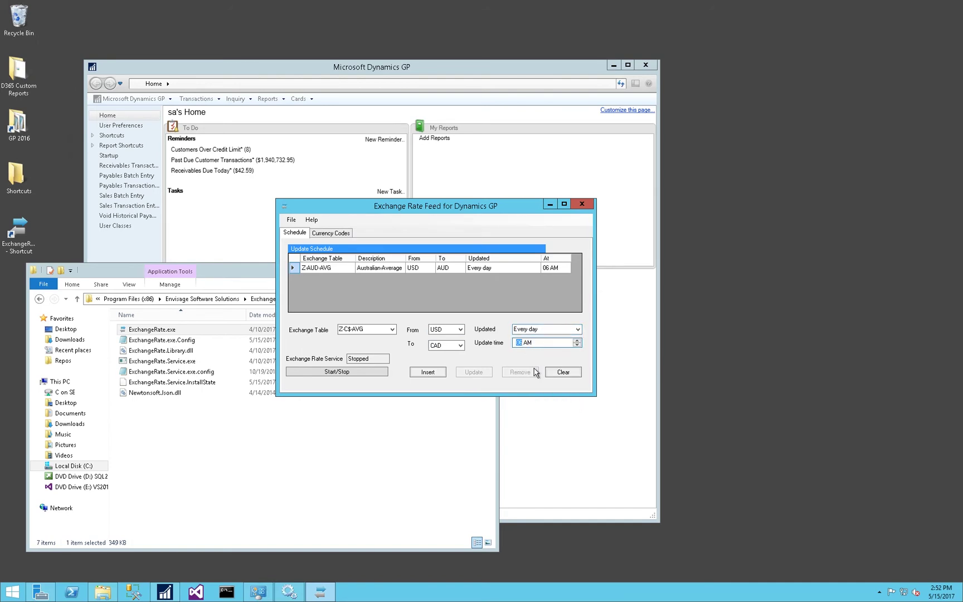
{"action": "left_click", "coordinate": [427, 372]}
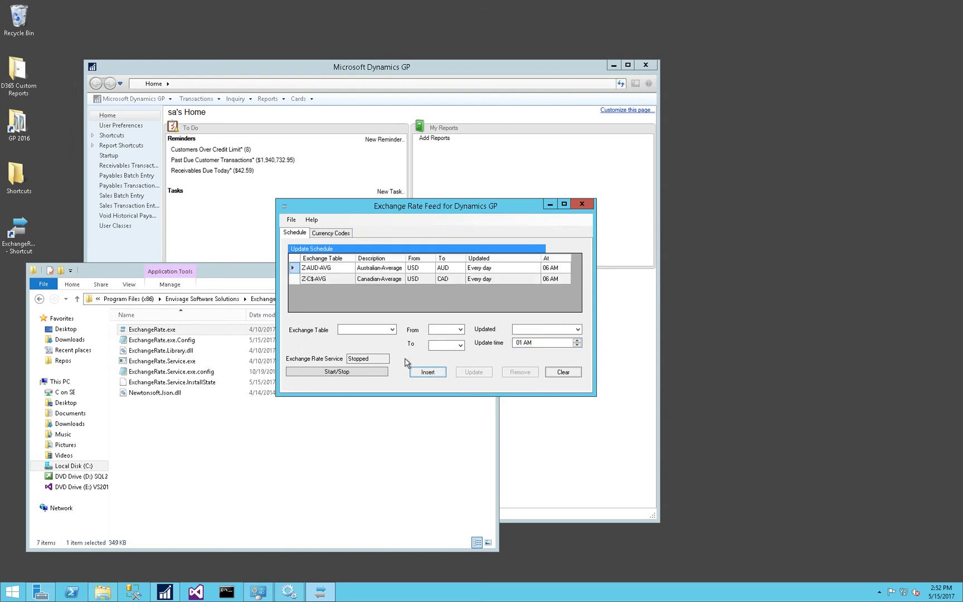
Insert a Z-UK-AVG schedule converting USD to GBP, updated every day at 06 AM.
{"action": "left_click", "coordinate": [392, 329]}
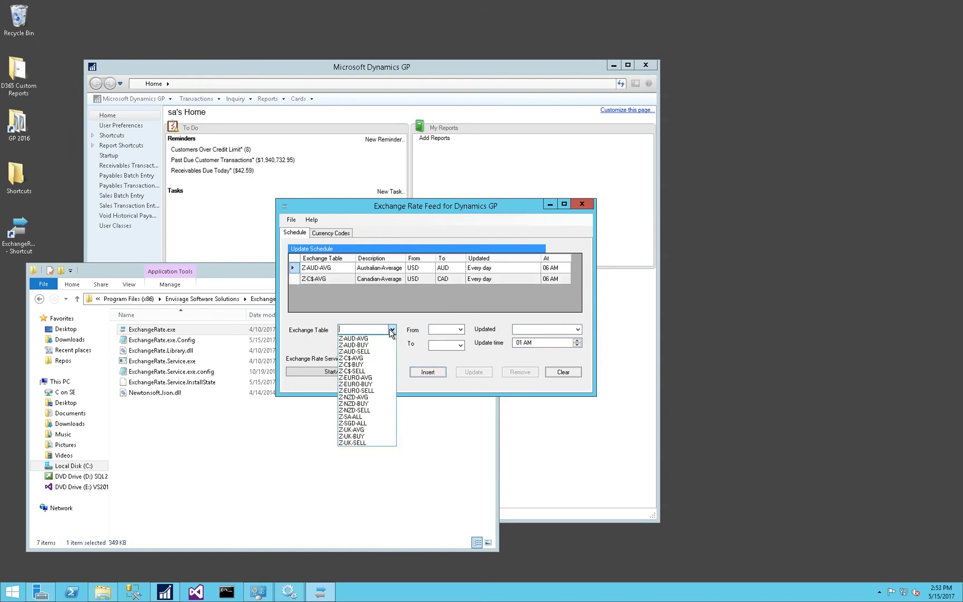
{"action": "left_click", "coordinate": [362, 430]}
{"action": "left_click", "coordinate": [461, 330]}
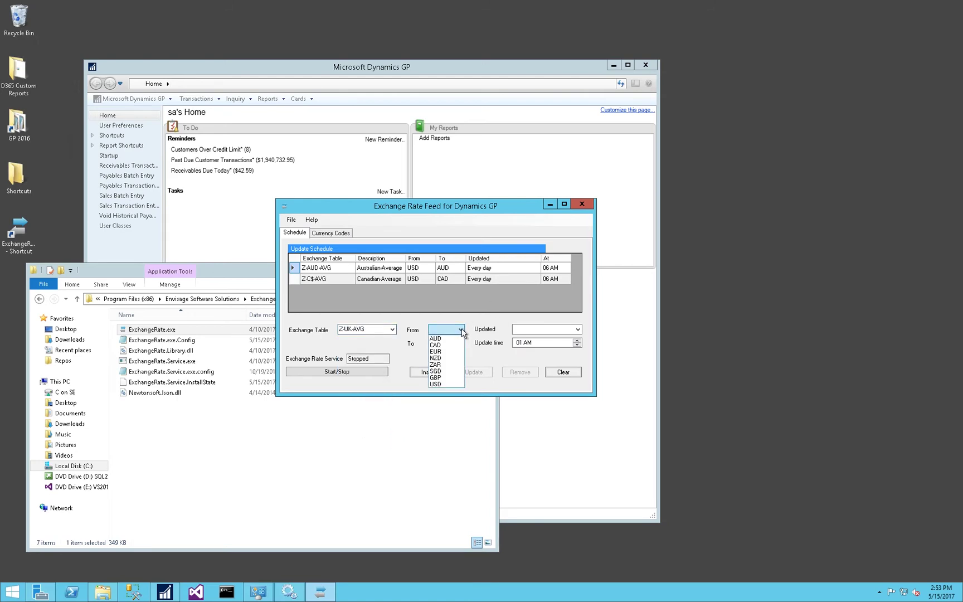
{"action": "left_click", "coordinate": [441, 384]}
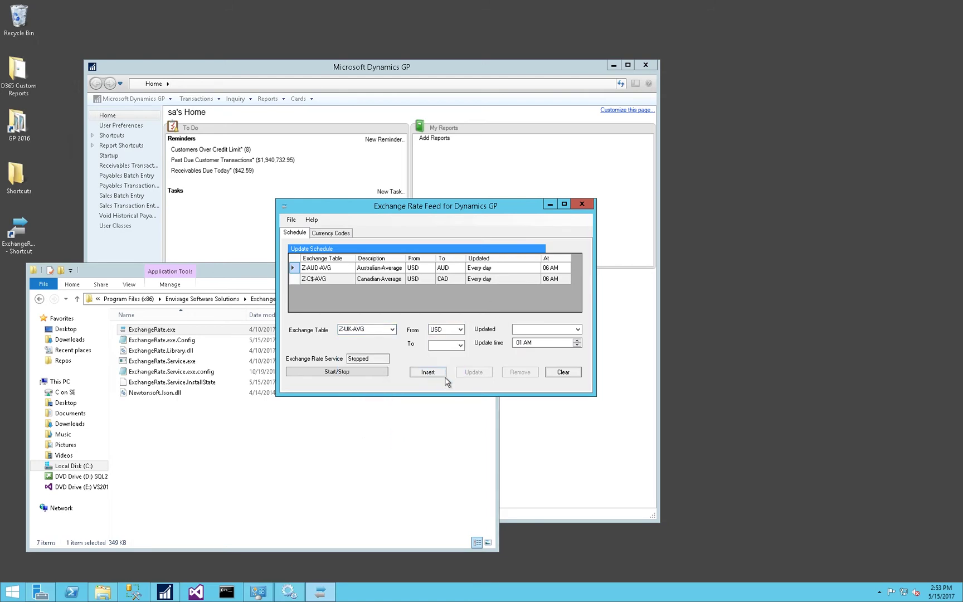
{"action": "left_click", "coordinate": [460, 346]}
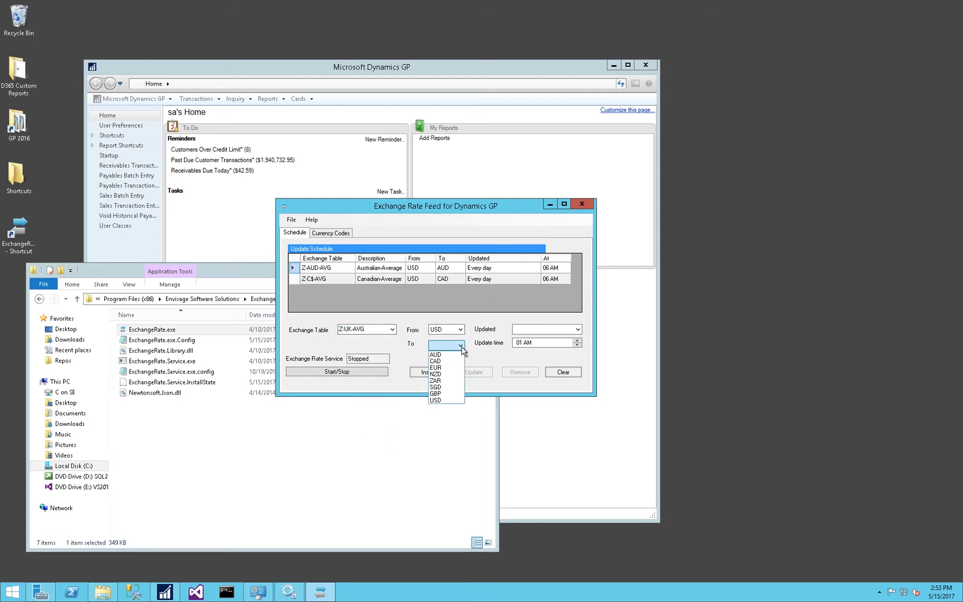
{"action": "left_click", "coordinate": [438, 393]}
{"action": "left_click", "coordinate": [578, 330]}
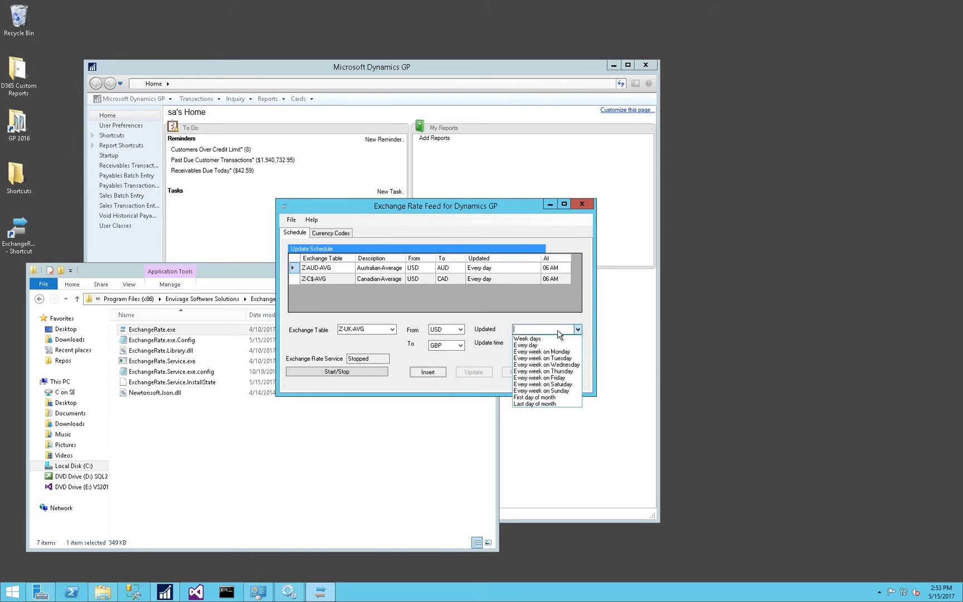
{"action": "left_click", "coordinate": [521, 346]}
{"action": "left_click", "coordinate": [519, 344]}
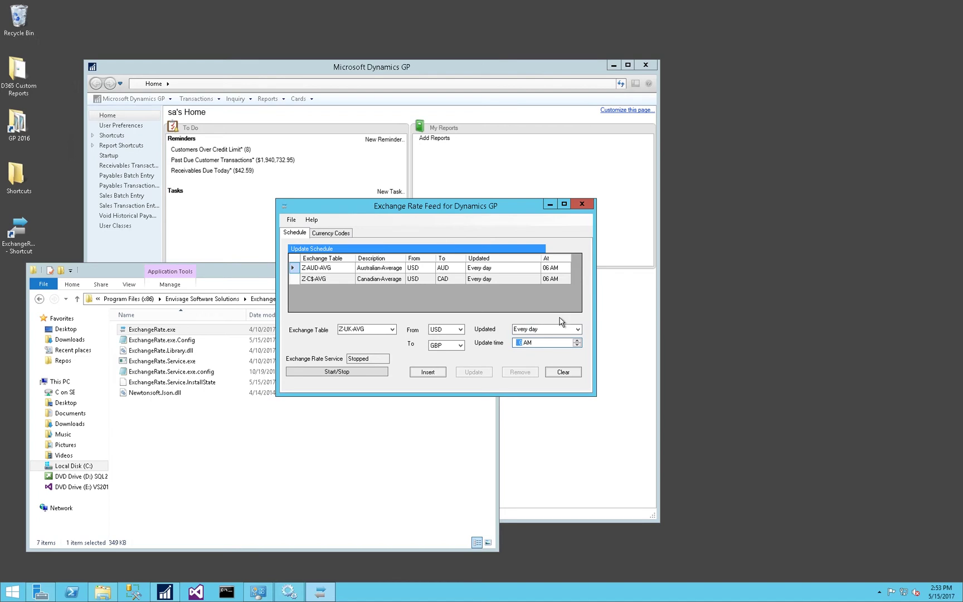
{"action": "left_click", "coordinate": [430, 373]}
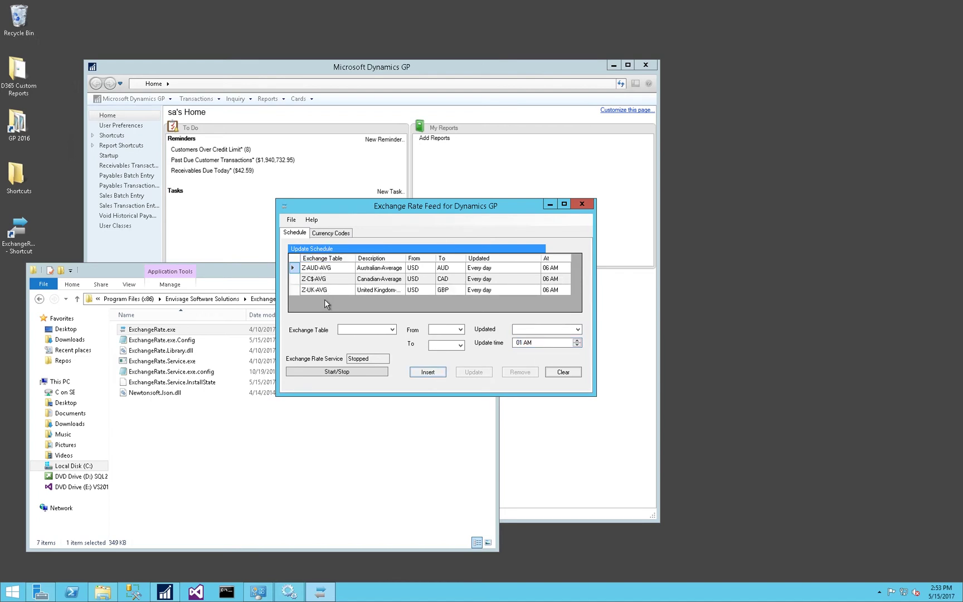
Start the service and view Z-AUD-AVG's existing rates, latest 1.3471000 on 2017-05-15.
{"action": "left_click", "coordinate": [338, 374]}
{"action": "right_click", "coordinate": [338, 269]}
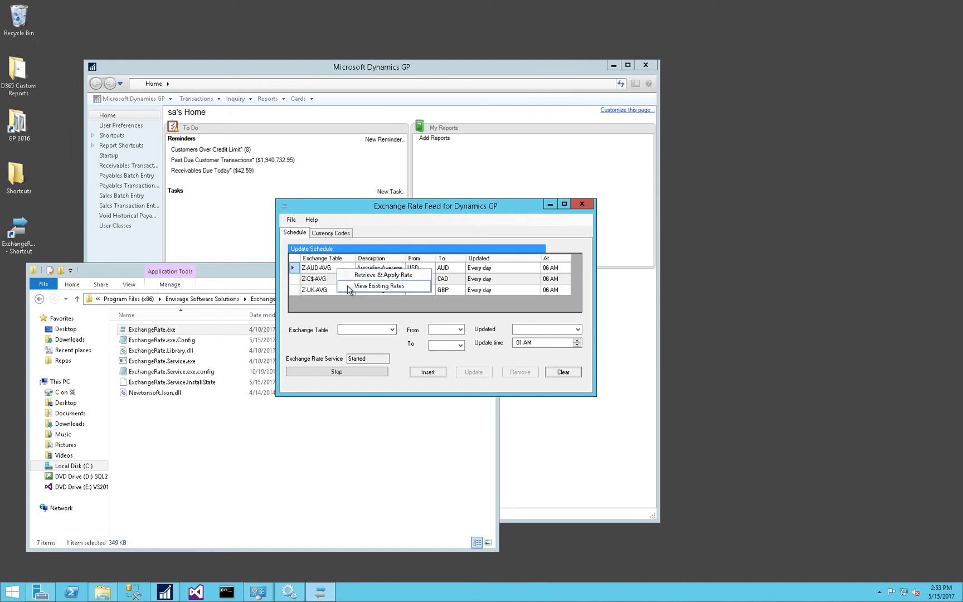
{"action": "left_click", "coordinate": [348, 288]}
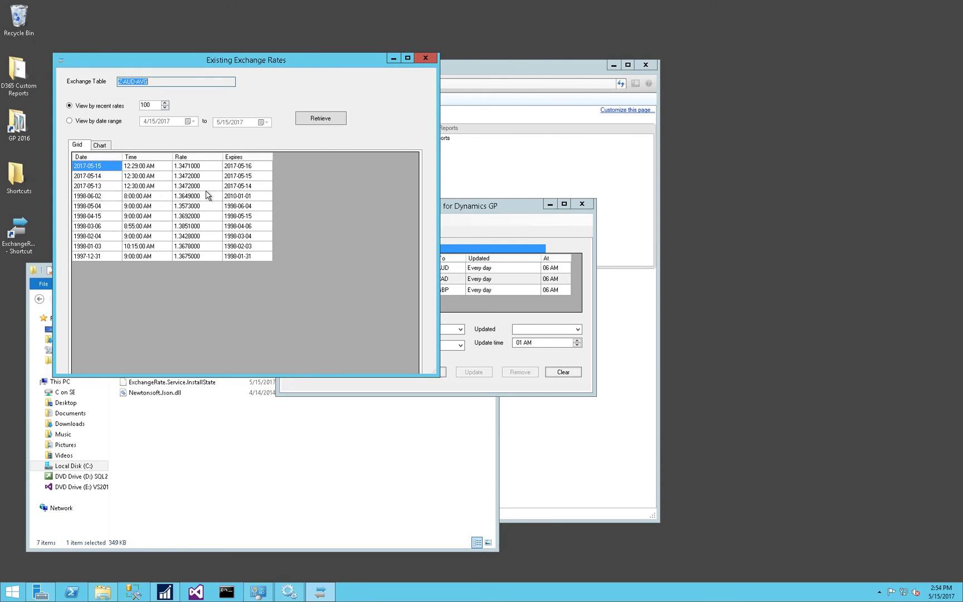
Close the Existing Exchange Rates window, then select and update the Z-UK-AVG schedule.
{"action": "left_click", "coordinate": [425, 58]}
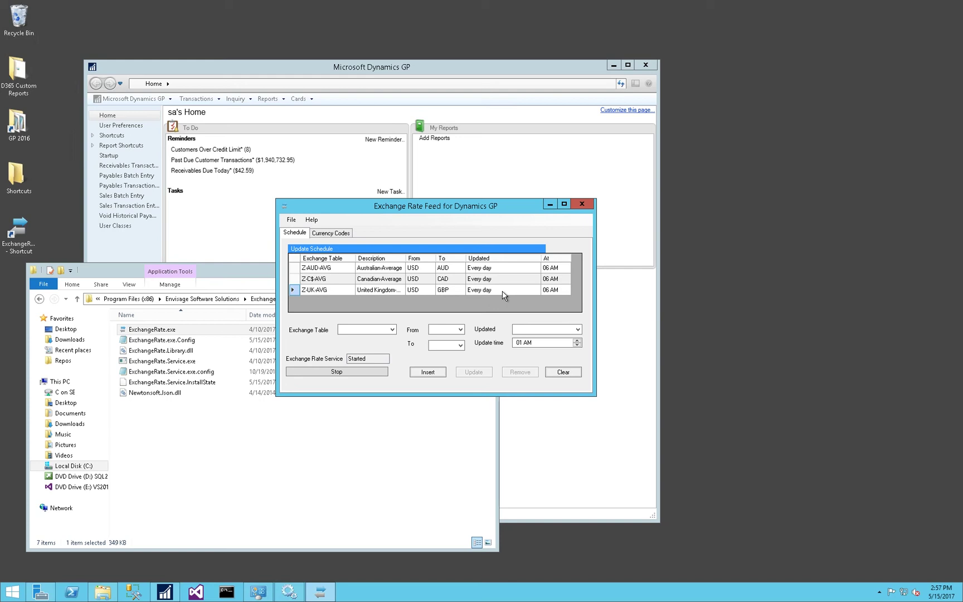
{"action": "left_click", "coordinate": [503, 290]}
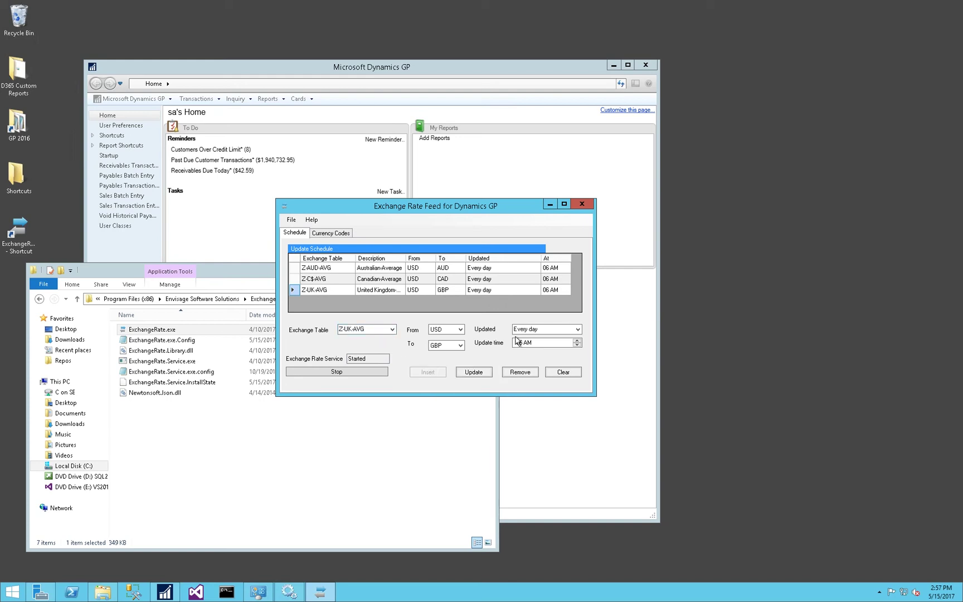
{"action": "left_click", "coordinate": [473, 372]}
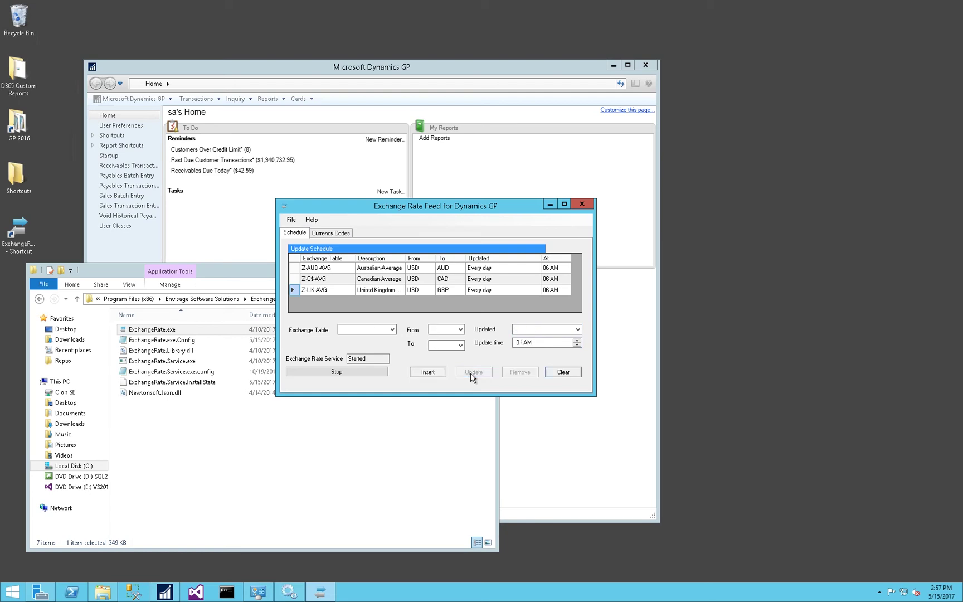
{"action": "left_click", "coordinate": [289, 220]}
{"action": "left_click", "coordinate": [306, 230]}
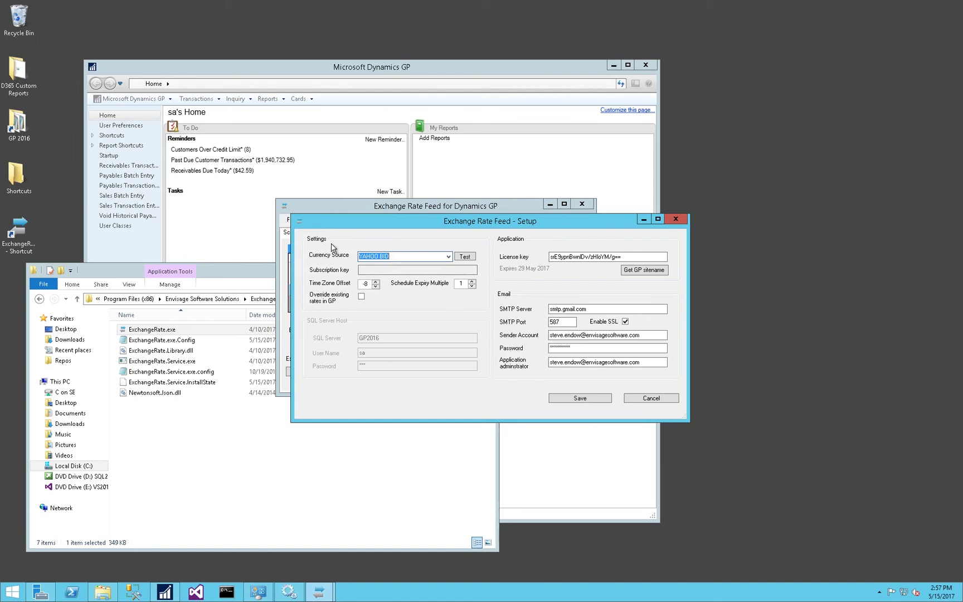
{"action": "left_click", "coordinate": [675, 219]}
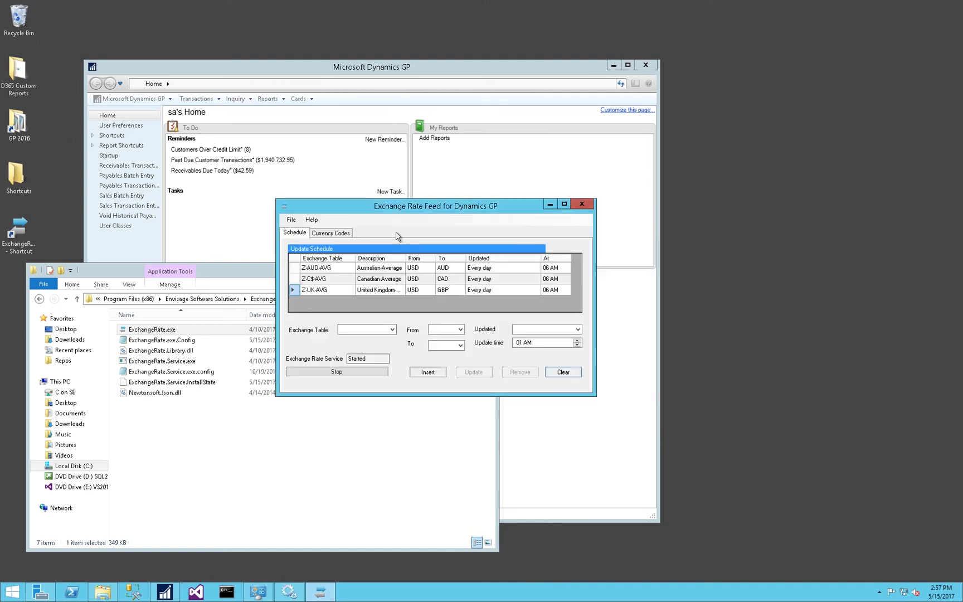
{"action": "left_click", "coordinate": [289, 222]}
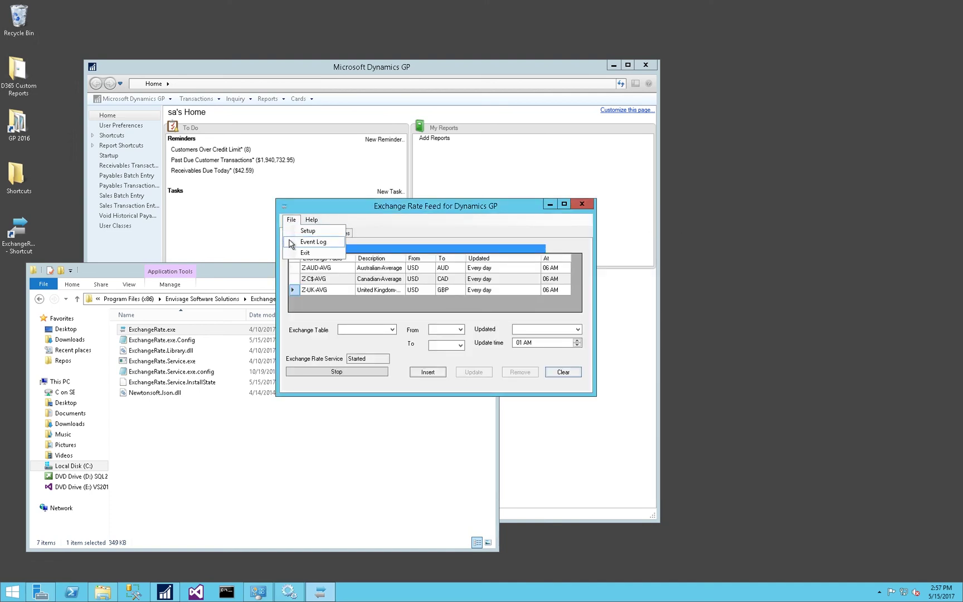
{"action": "left_click", "coordinate": [291, 244]}
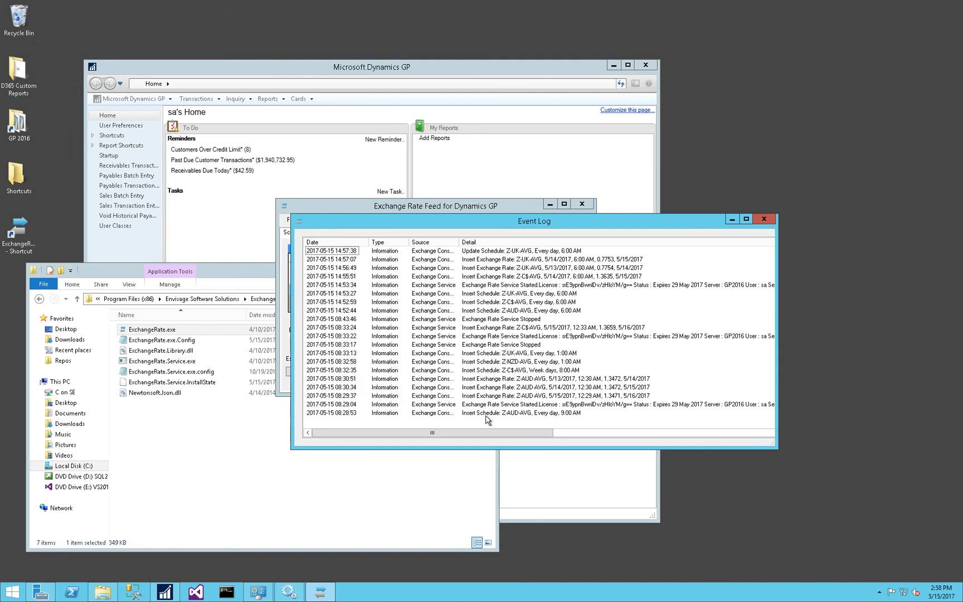
{"action": "left_click", "coordinate": [764, 219]}
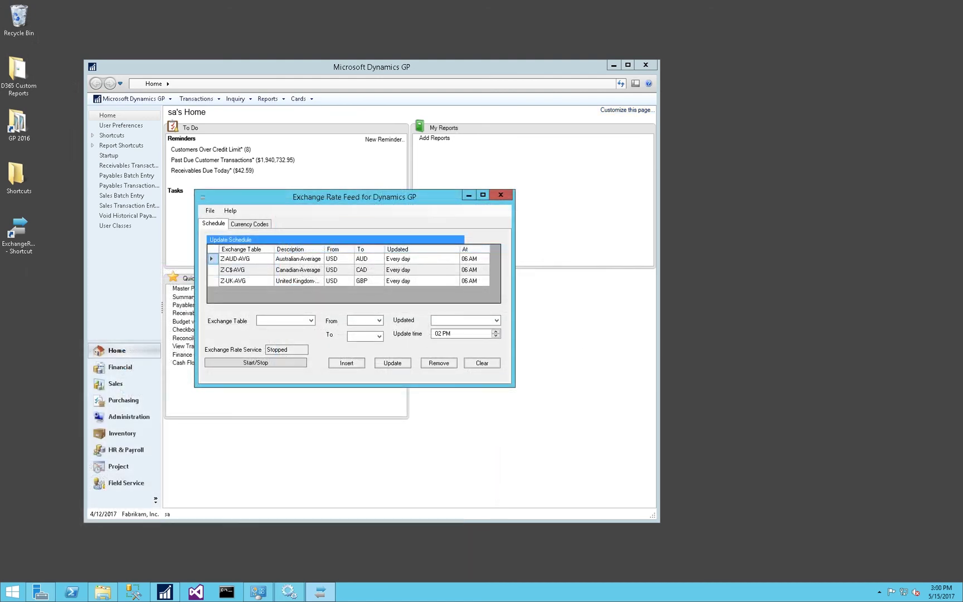